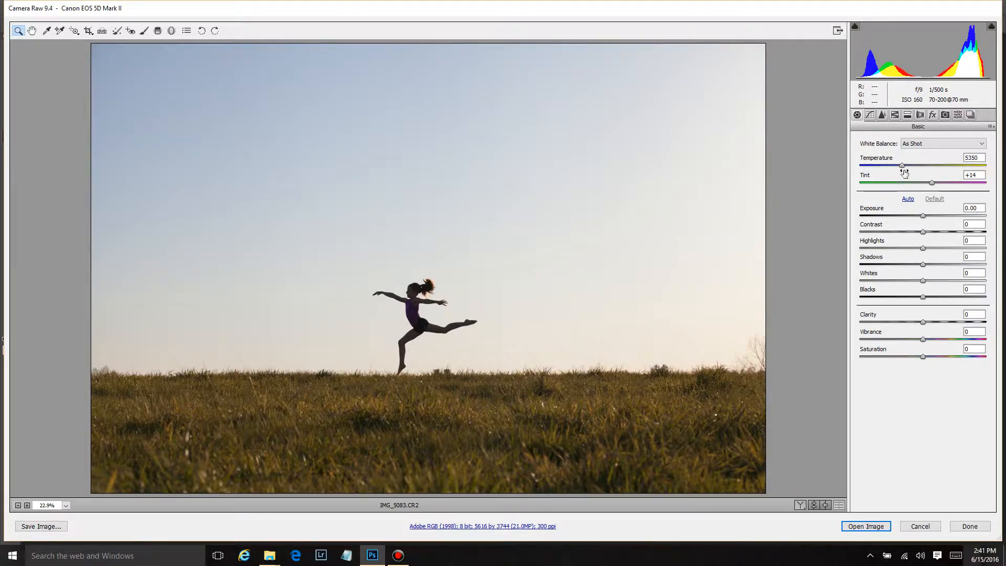
# Warm the white balance to temperature 7750 and tint +28, and set exposure -0.60, blacks -55 and shadows -60
pyautogui.moveTo(902, 165); pyautogui.dragTo(939, 184)
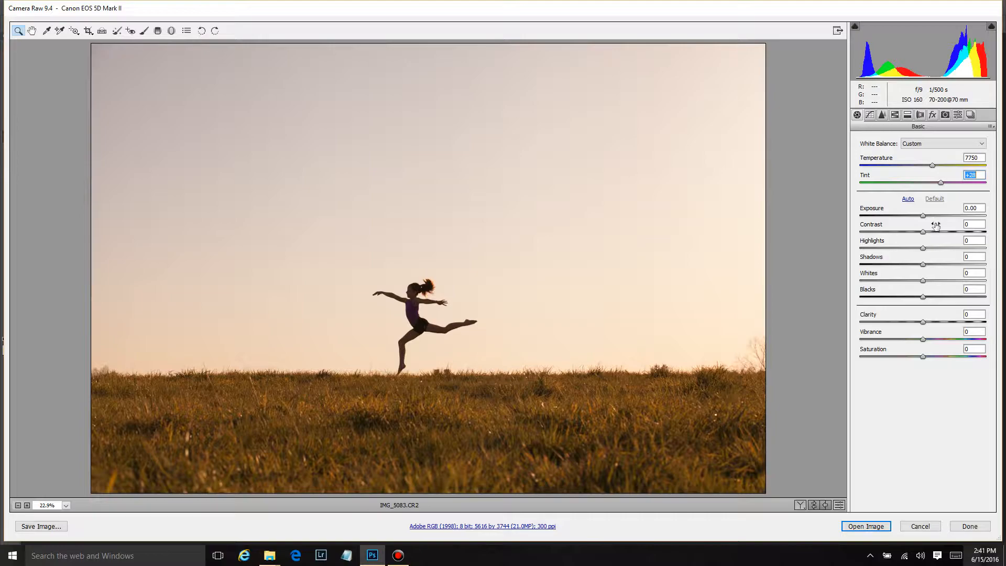
pyautogui.moveTo(922, 215); pyautogui.dragTo(915, 217)
pyautogui.moveTo(923, 297); pyautogui.dragTo(889, 296)
pyautogui.moveTo(921, 265); pyautogui.dragTo(884, 266)
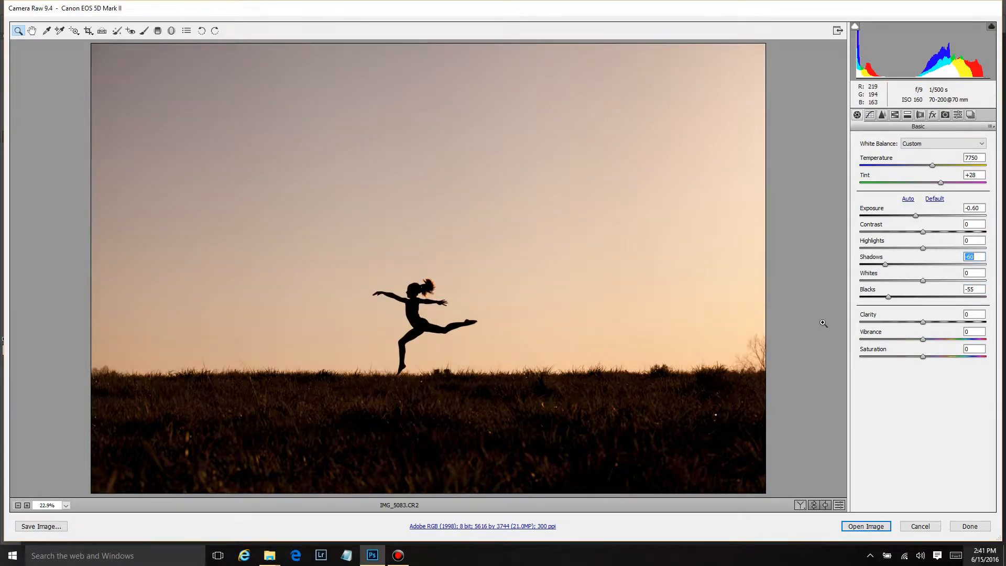
# Raise HSL saturation for reds to +33, oranges to +34 and magentas to +33, and boost yellows
pyautogui.click(895, 116)
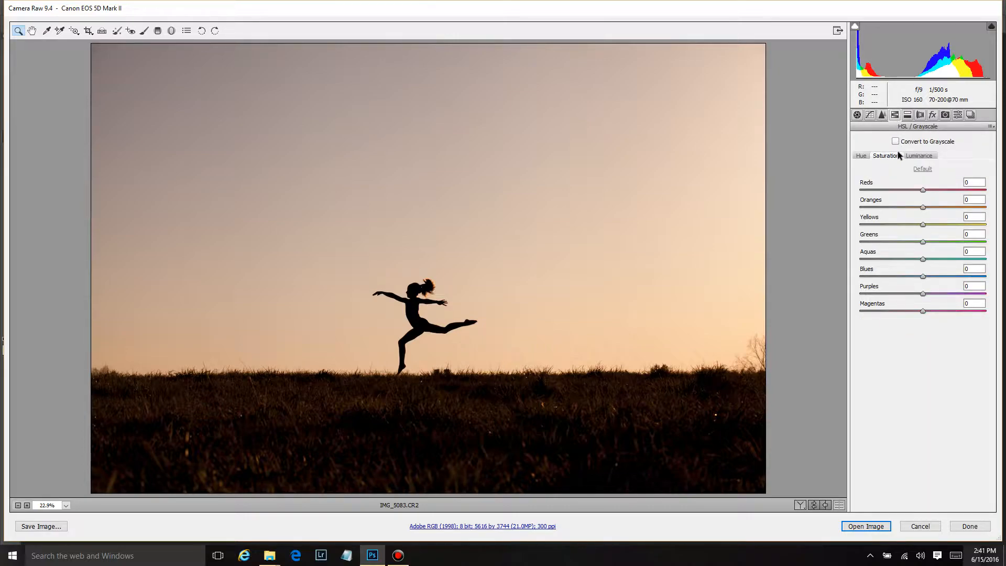
pyautogui.moveTo(923, 190); pyautogui.dragTo(960, 192)
pyautogui.moveTo(923, 207); pyautogui.dragTo(945, 207)
pyautogui.moveTo(923, 310); pyautogui.dragTo(944, 310)
pyautogui.click(923, 294)
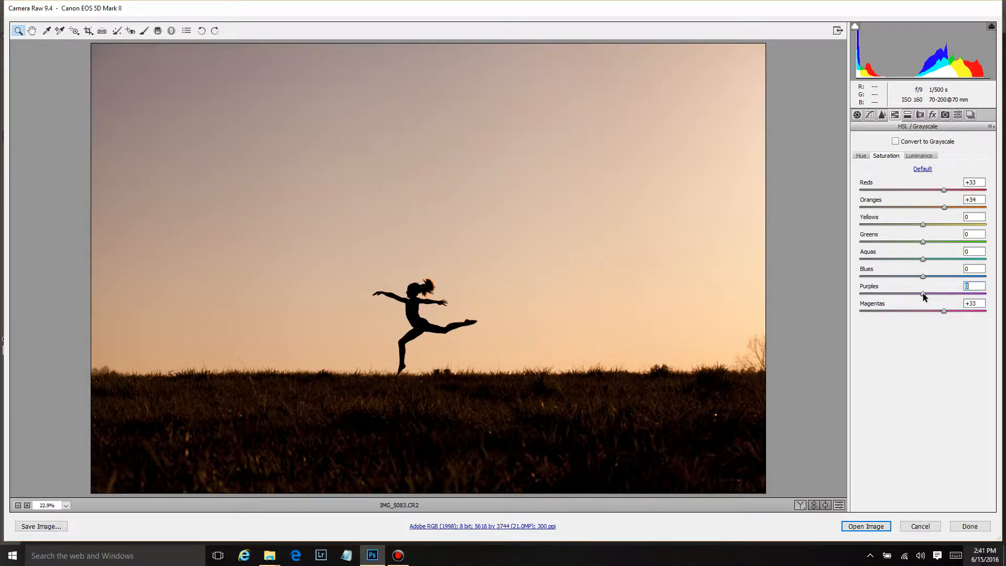
pyautogui.moveTo(922, 224); pyautogui.dragTo(942, 225)
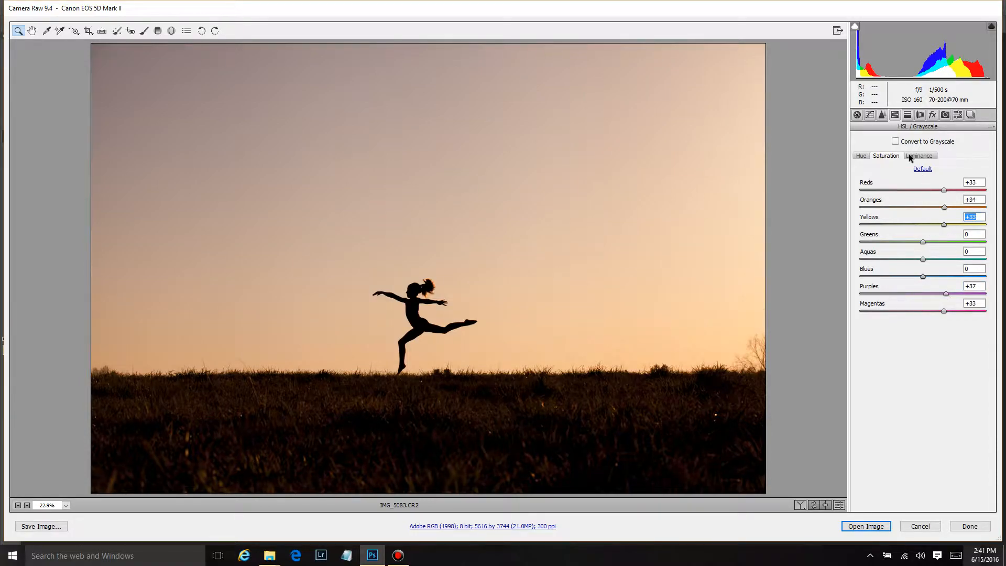
# Lower exposure to -0.80 and highlights to -35, and push the white balance warmer with tint +62
pyautogui.click(857, 116)
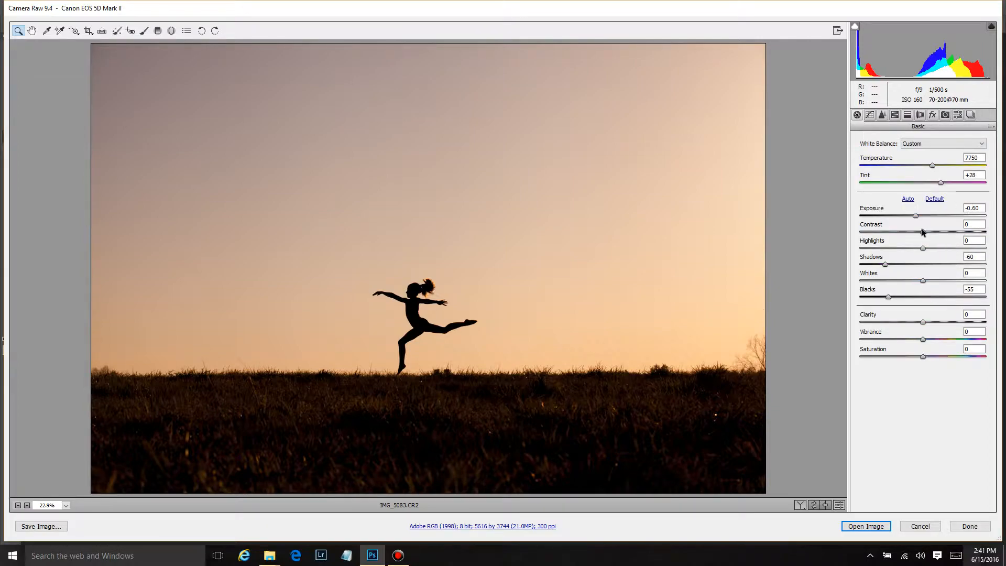
pyautogui.moveTo(915, 216); pyautogui.dragTo(912, 216)
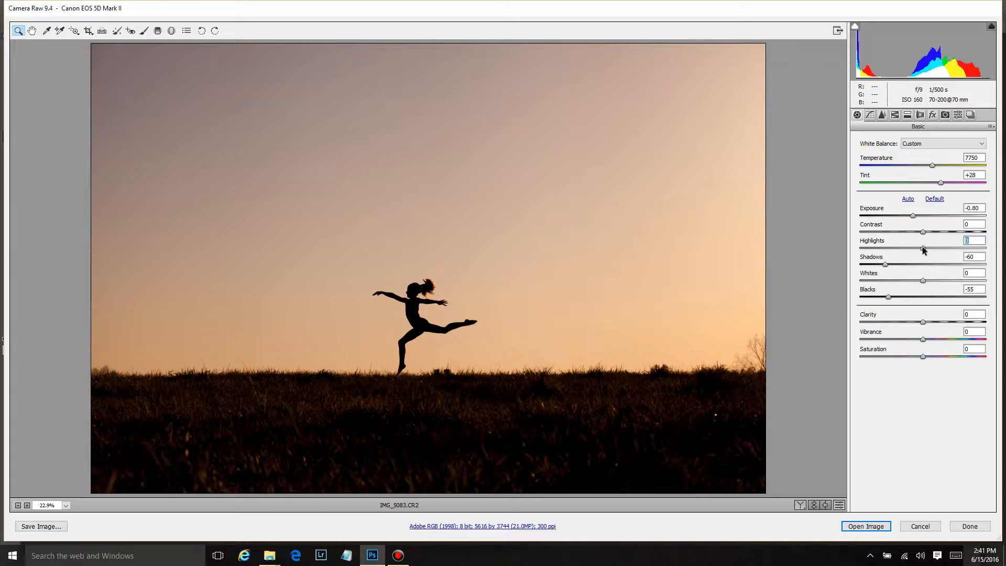
pyautogui.moveTo(923, 248); pyautogui.dragTo(901, 247)
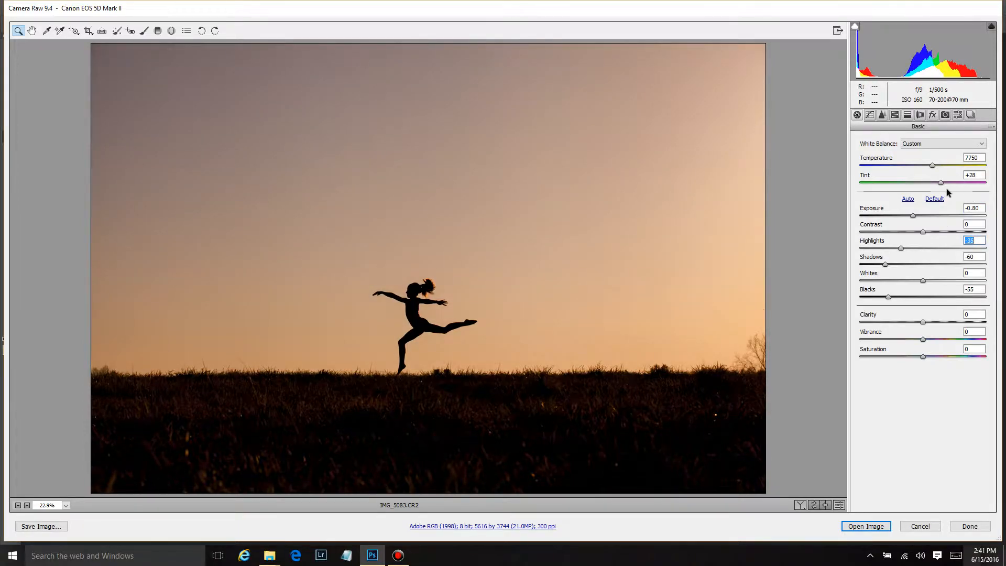
pyautogui.moveTo(940, 183)
pyautogui.mouseDown()
pyautogui.moveTo(964, 184)
pyautogui.moveTo(938, 165)
pyautogui.mouseUp()
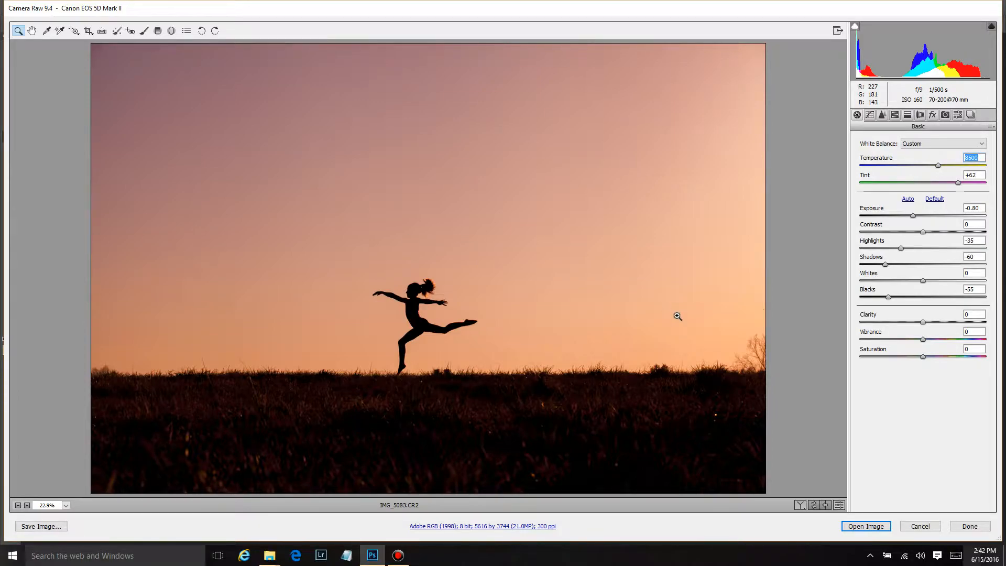
# Open the image in Photoshop and crop it in from all sides around the dancer
pyautogui.click(875, 528)
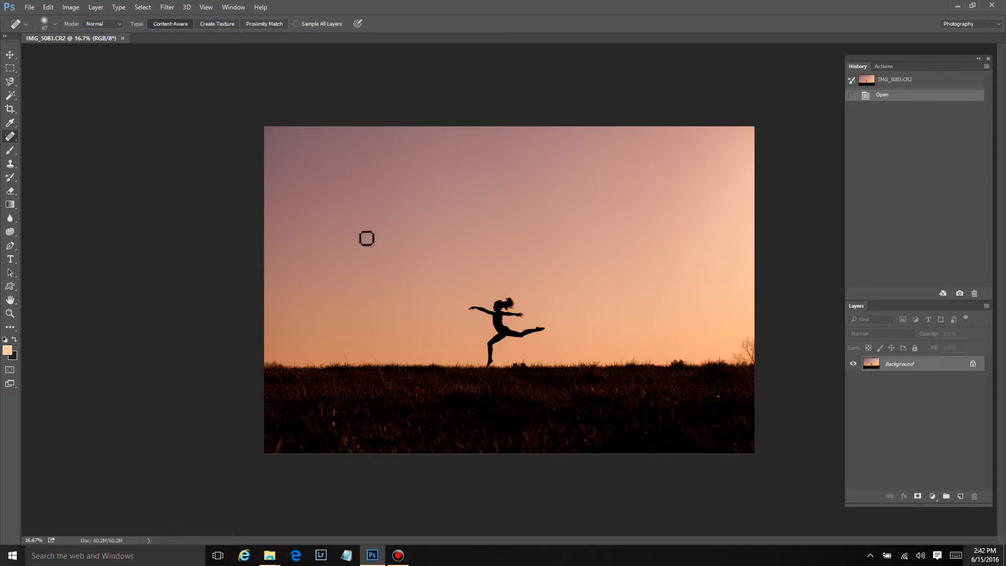
pyautogui.click(10, 109)
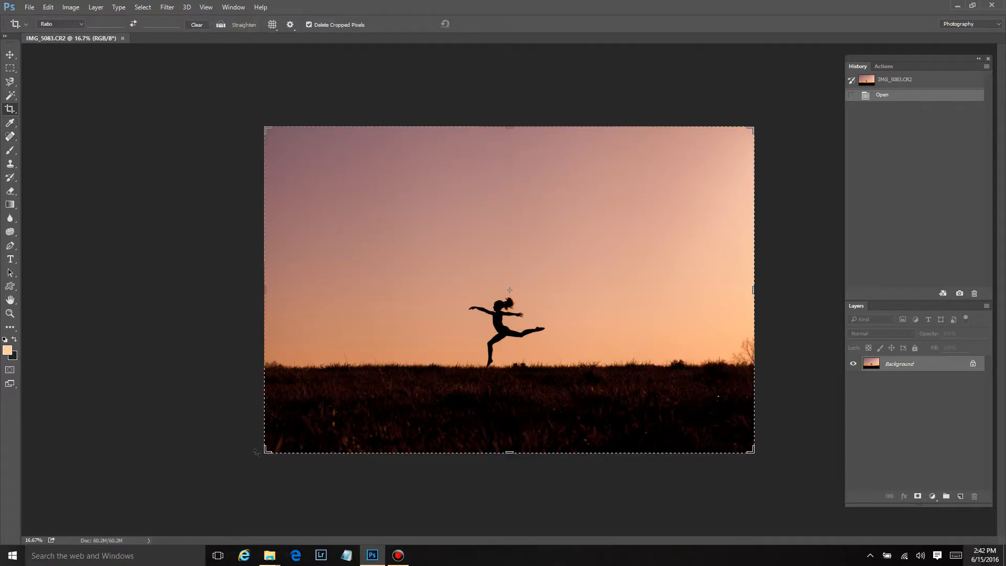
pyautogui.moveTo(263, 451); pyautogui.dragTo(280, 430)
pyautogui.moveTo(740, 430); pyautogui.dragTo(717, 426)
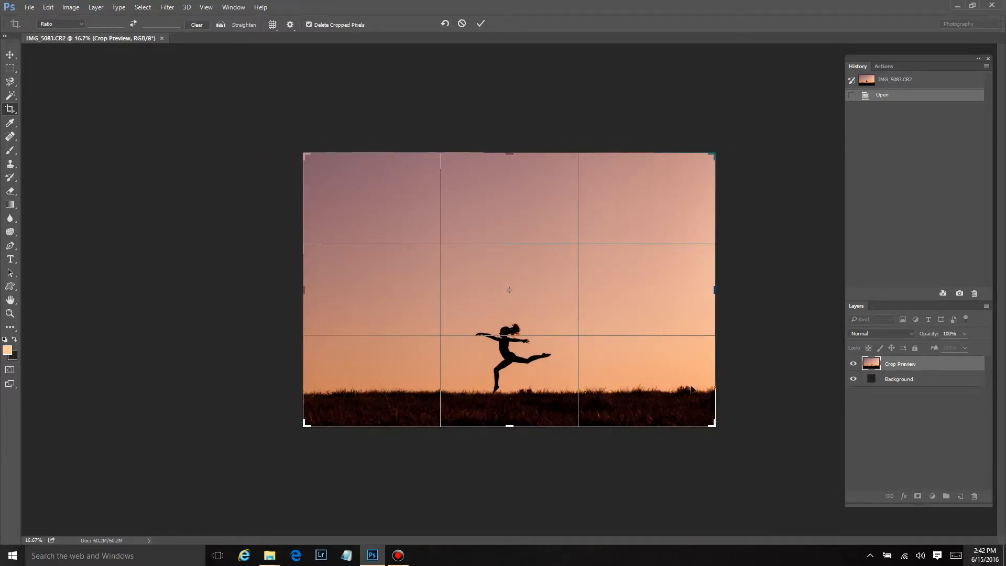
pyautogui.moveTo(503, 429); pyautogui.dragTo(504, 427)
pyautogui.moveTo(534, 289); pyautogui.dragTo(535, 288)
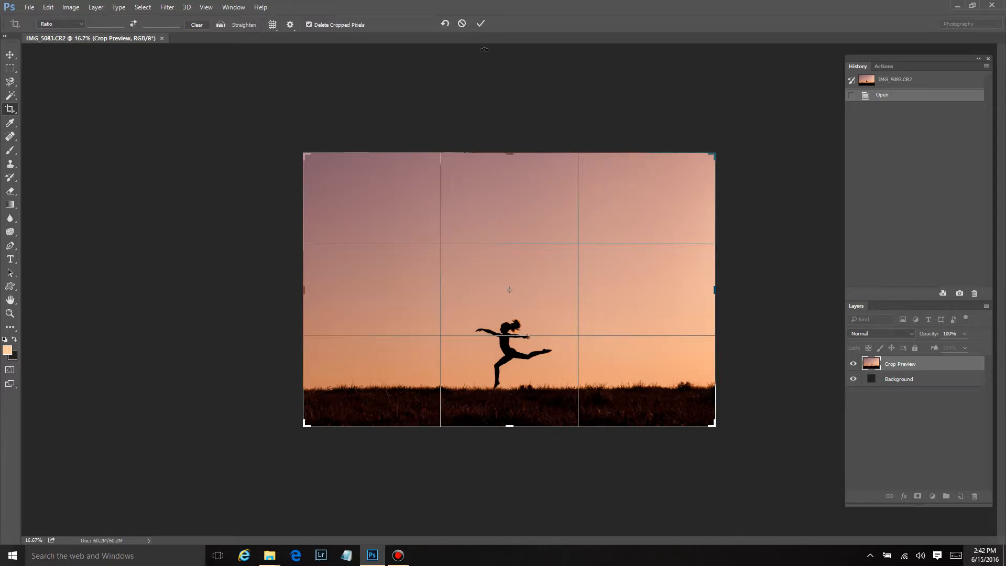
pyautogui.click(480, 23)
pyautogui.hotkey('ctrl', '0')
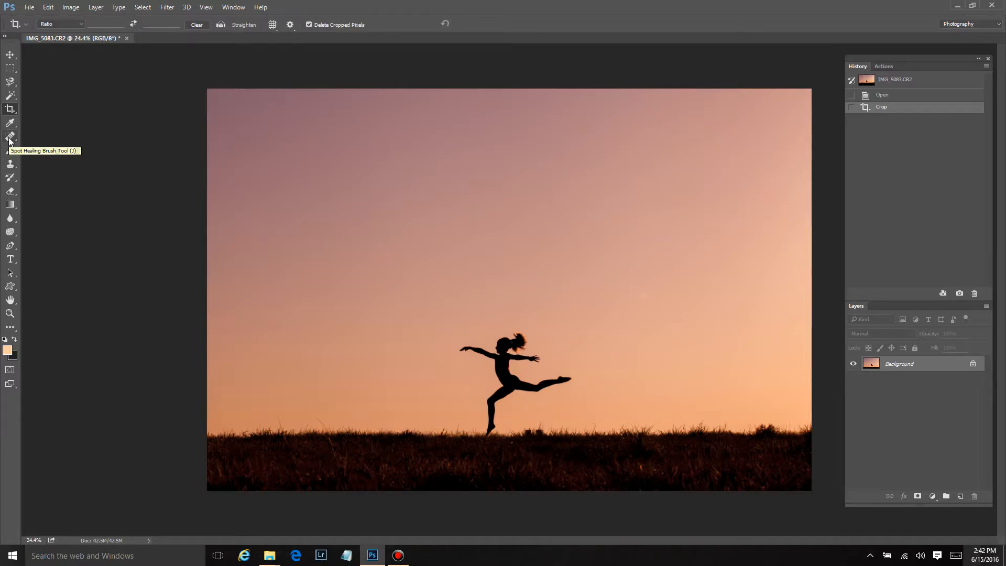
# Remove dust spots from the sky with the Spot Healing Brush
pyautogui.click(10, 139)
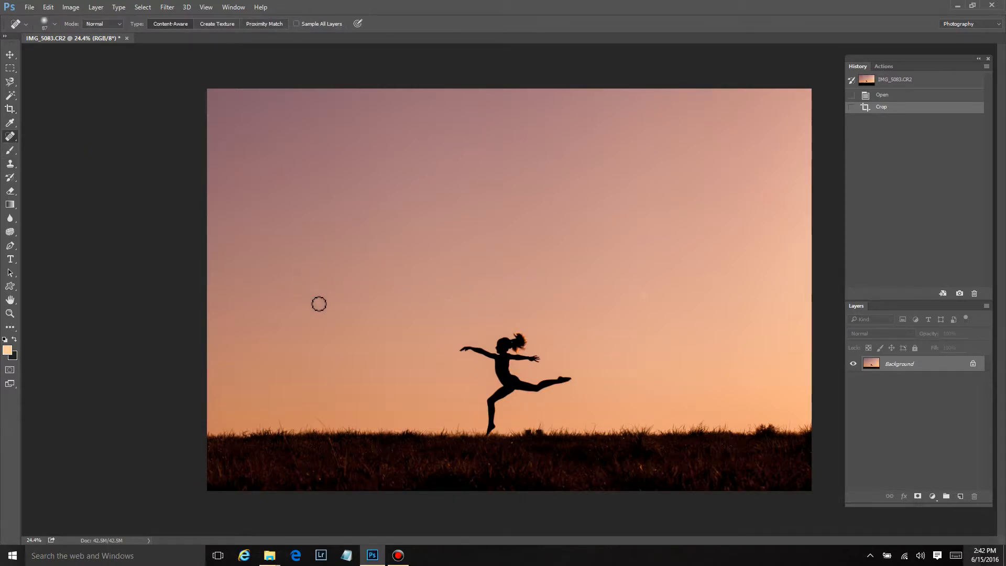
pyautogui.scroll(1, 316, 301)
pyautogui.moveTo(227, 331); pyautogui.dragTo(225, 335)
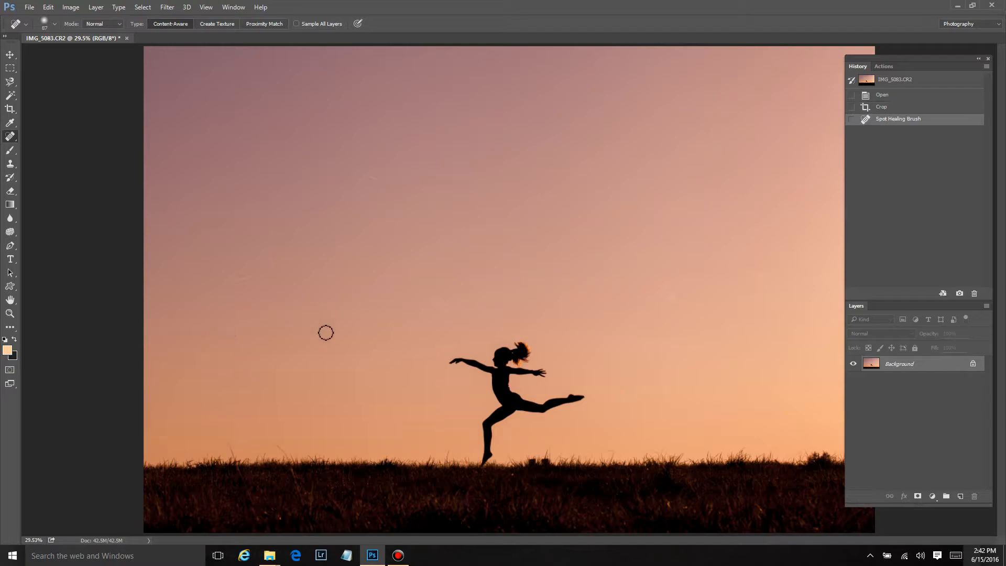
pyautogui.moveTo(248, 281); pyautogui.dragTo(232, 282)
pyautogui.moveTo(368, 175); pyautogui.dragTo(385, 189)
pyautogui.moveTo(282, 181); pyautogui.dragTo(285, 179)
pyautogui.click(436, 302)
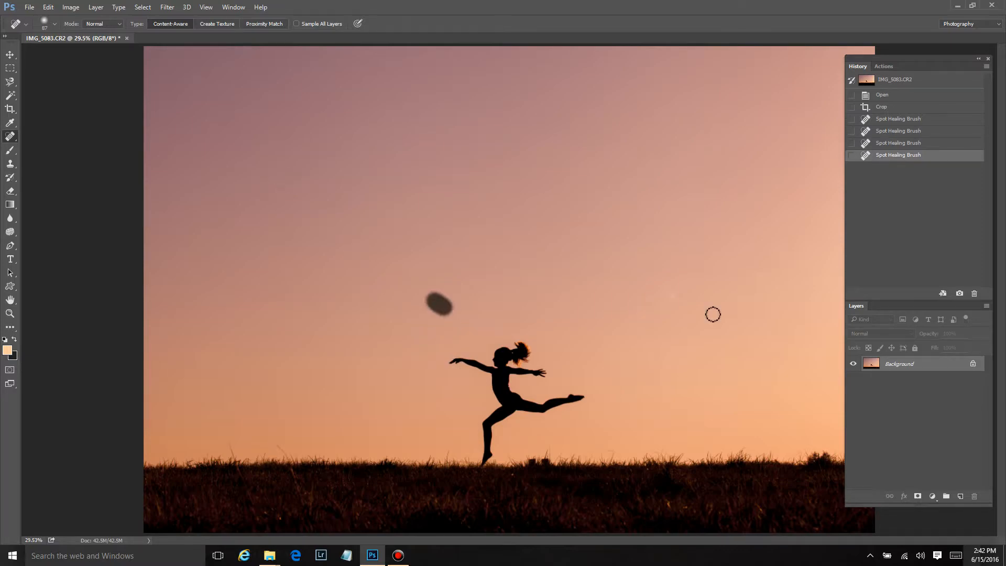
pyautogui.click(668, 298)
pyautogui.scroll(-1, 711, 455)
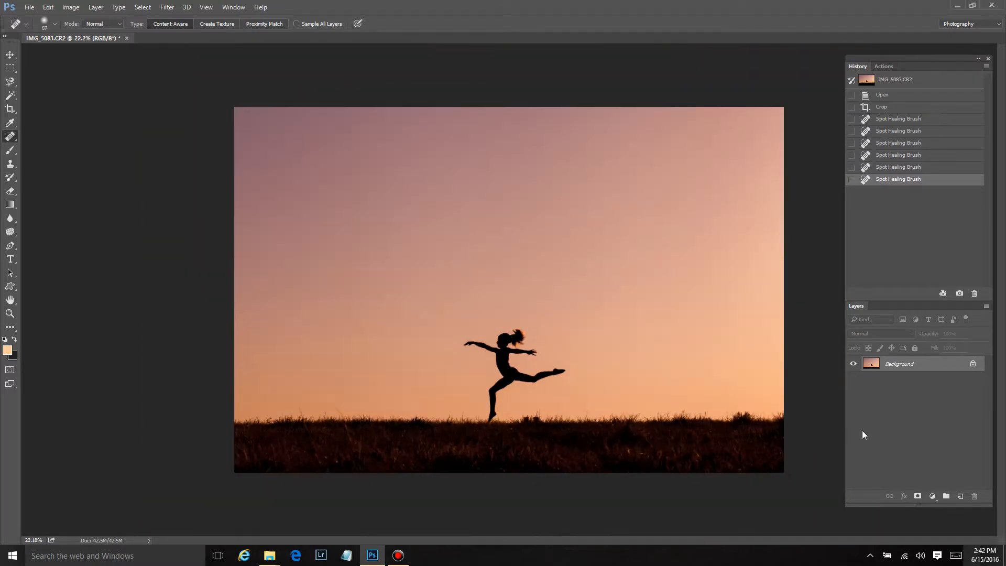
# Add a Selective Color adjustment layer and set the Blacks' black value to +25%
pyautogui.click(931, 495)
pyautogui.click(930, 487)
pyautogui.click(609, 74)
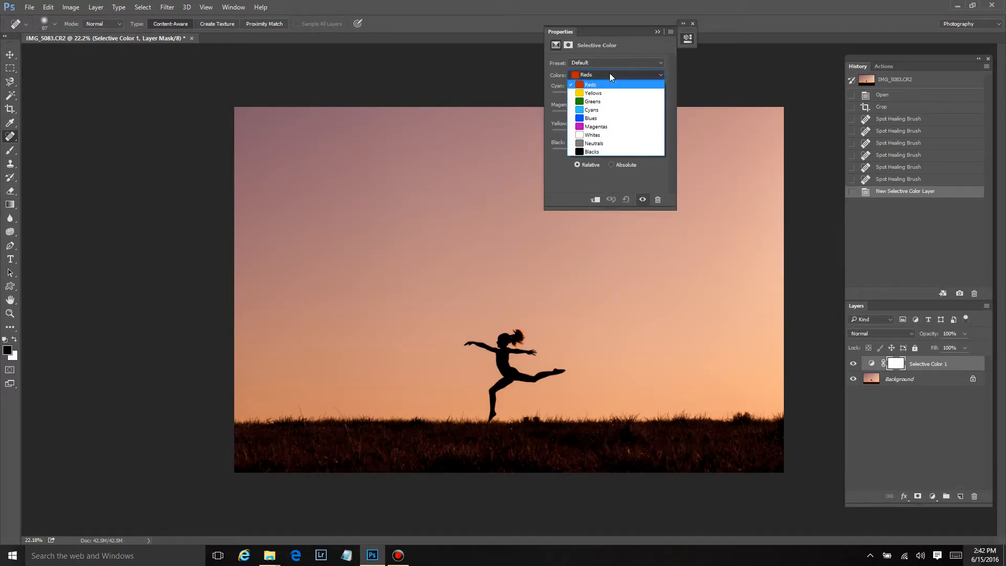
pyautogui.click(609, 152)
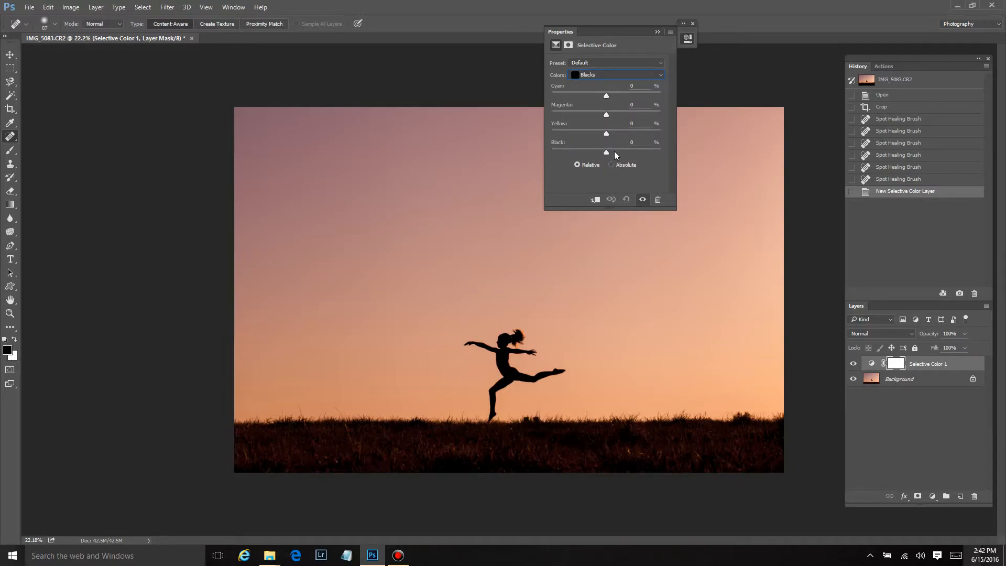
pyautogui.moveTo(605, 153); pyautogui.dragTo(612, 153)
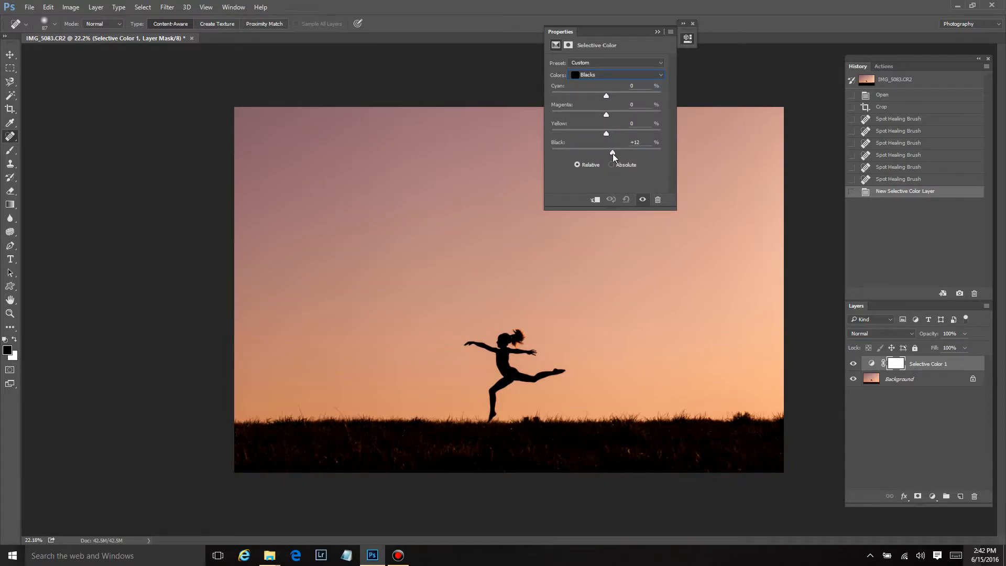
pyautogui.moveTo(632, 152); pyautogui.dragTo(622, 151)
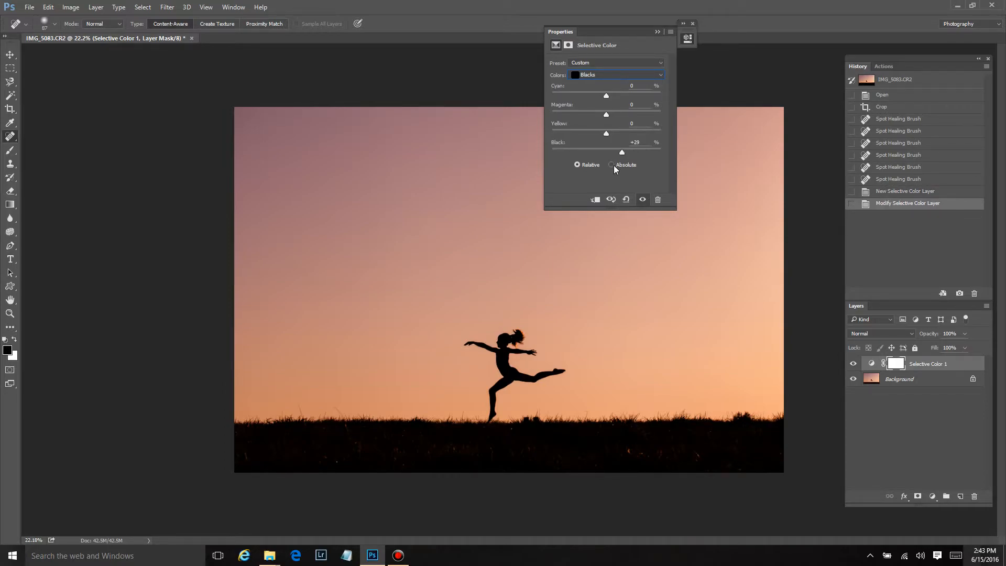
# Set the Neutrals to cyan -20%, magenta +10%, yellow +14% and black +13%
pyautogui.click(614, 75)
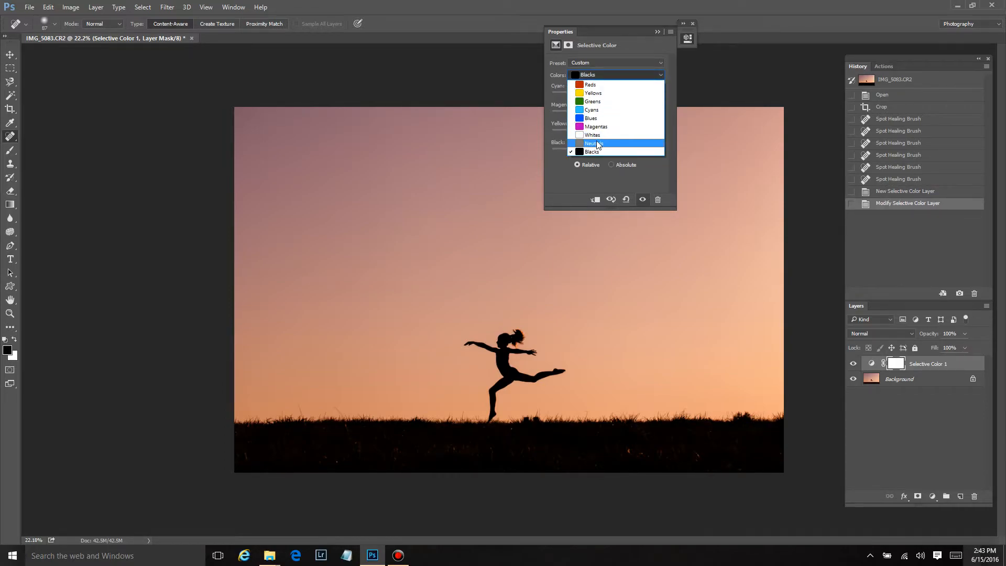
pyautogui.click(597, 145)
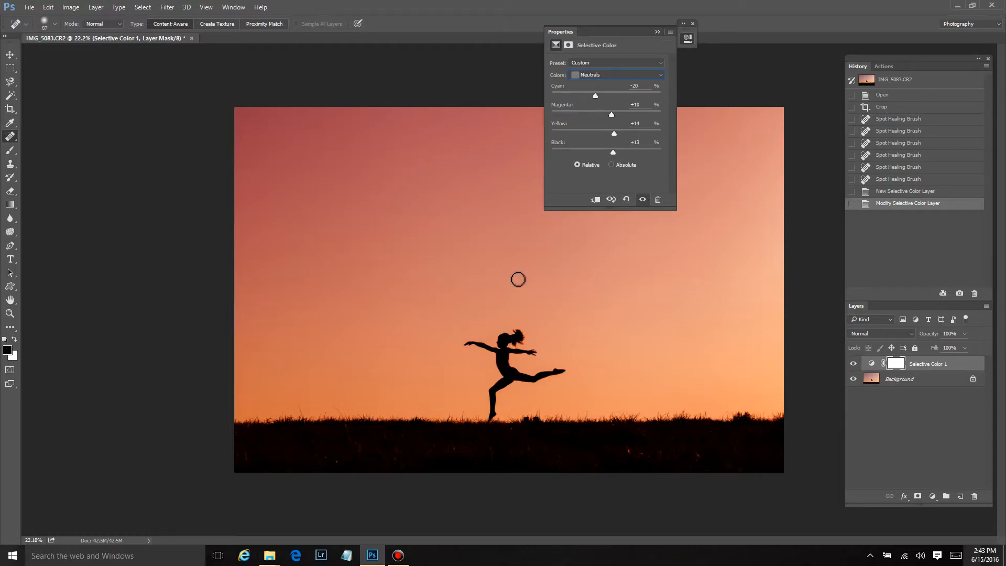
pyautogui.click(692, 23)
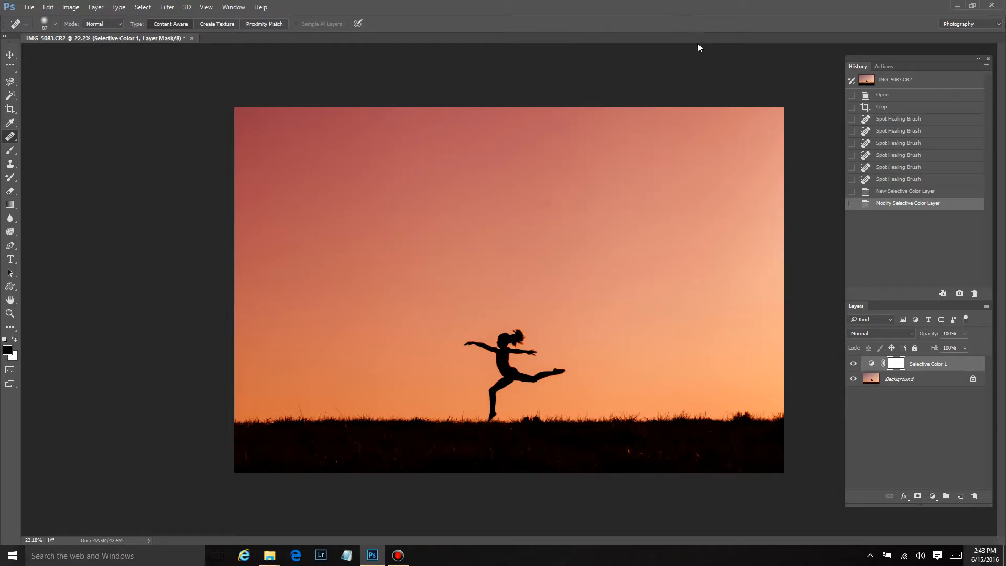
# Add a Curves adjustment layer and pull the midtone point down to input 133, output 118
pyautogui.click(932, 495)
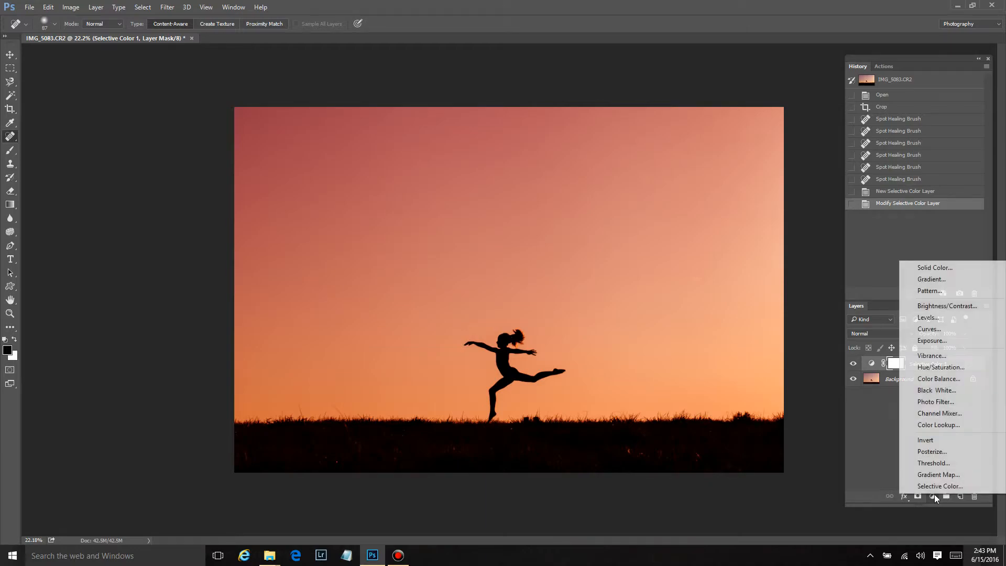
pyautogui.click(950, 330)
pyautogui.moveTo(615, 129); pyautogui.dragTo(617, 133)
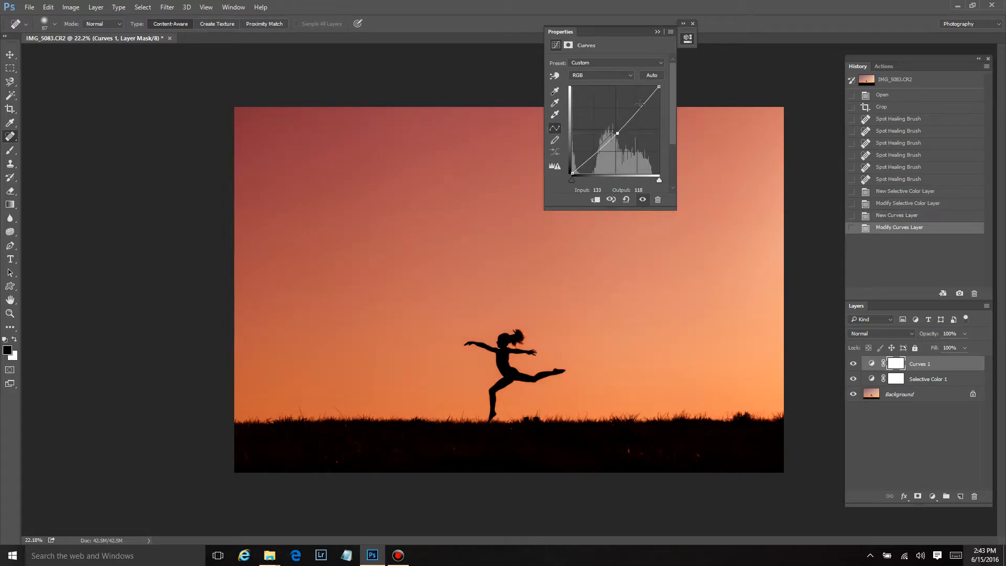
pyautogui.click(692, 23)
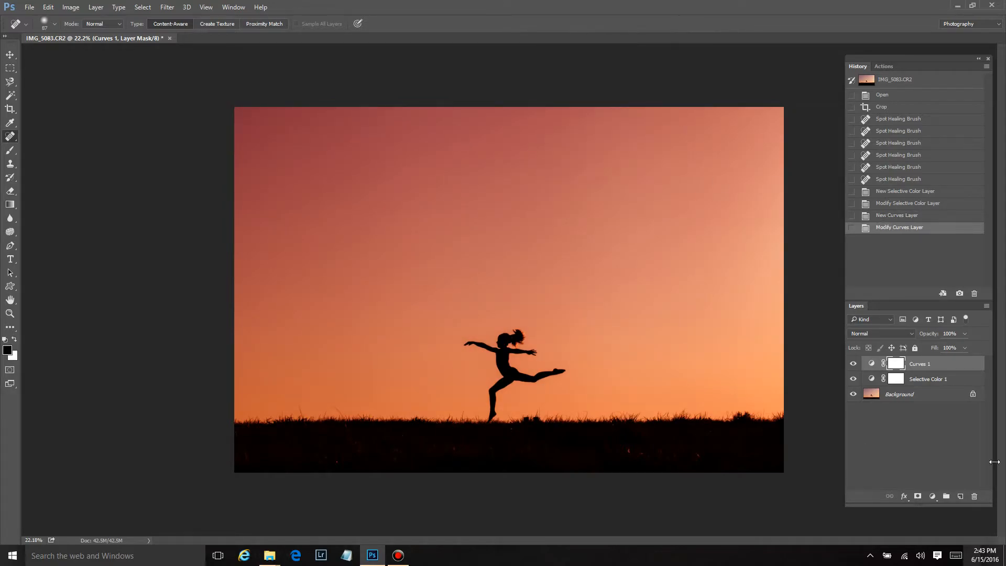
# Add a Levels adjustment layer with black input 15 and midtone 1.20
pyautogui.click(930, 494)
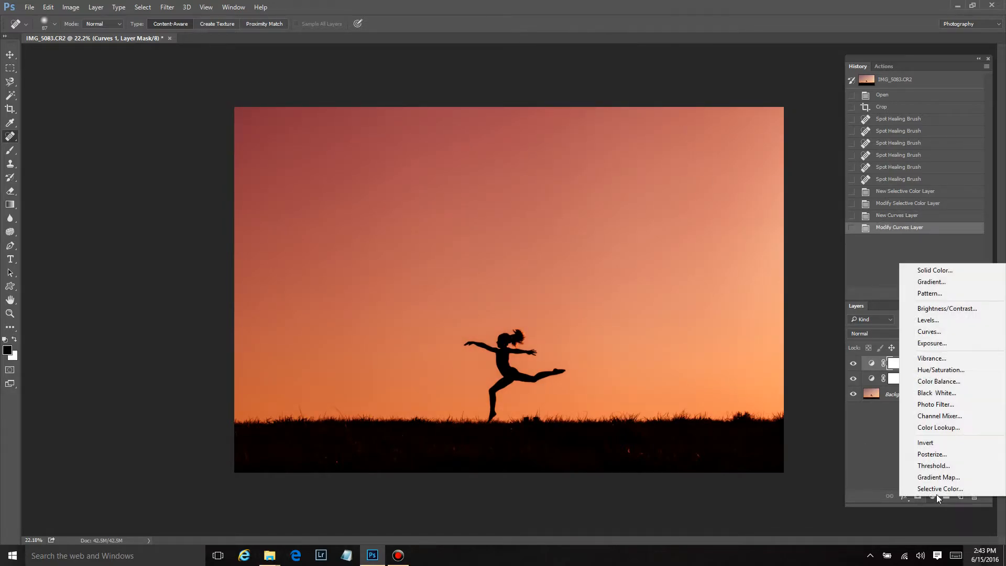
pyautogui.click(925, 319)
pyautogui.moveTo(614, 135); pyautogui.dragTo(611, 139)
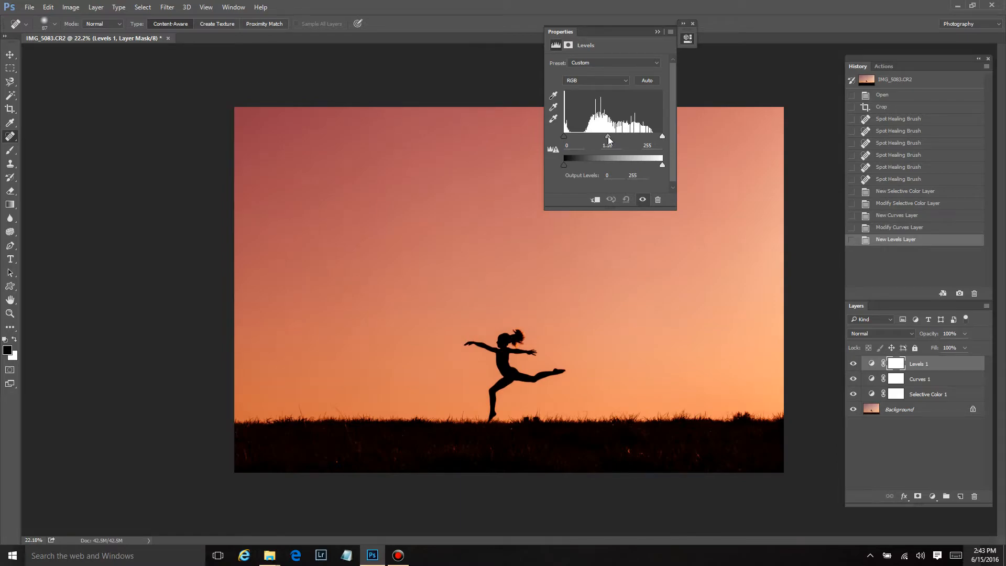
pyautogui.moveTo(564, 137); pyautogui.dragTo(570, 138)
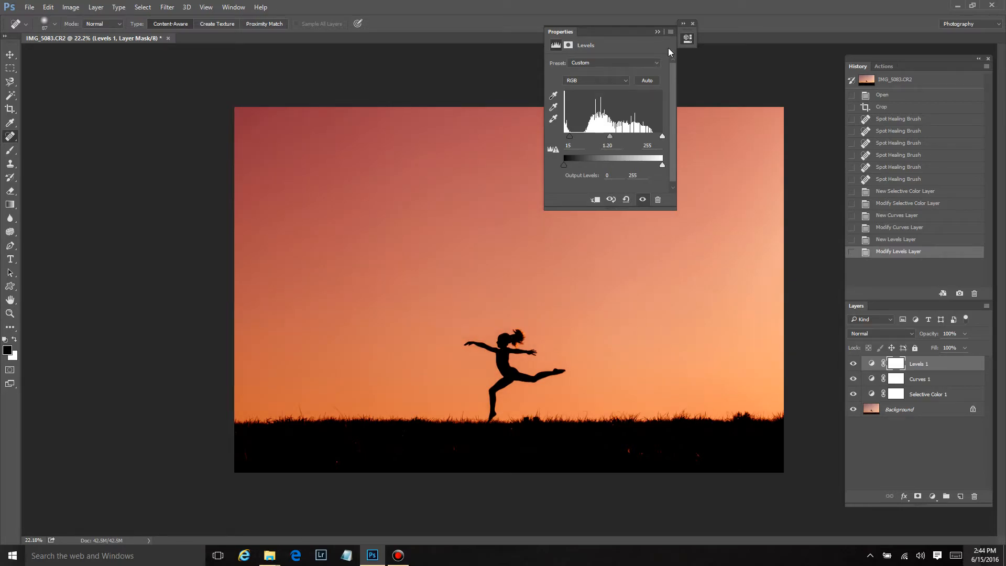
pyautogui.click(693, 23)
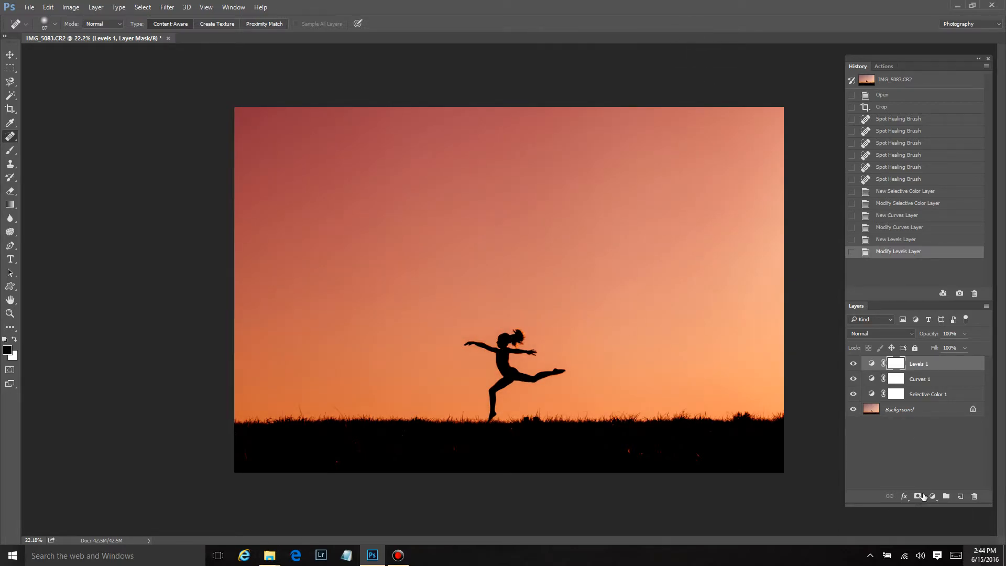
# Add a Color Balance adjustment layer with midtones cyan–red at +15 and adjust the yellow–blue balance
pyautogui.click(932, 497)
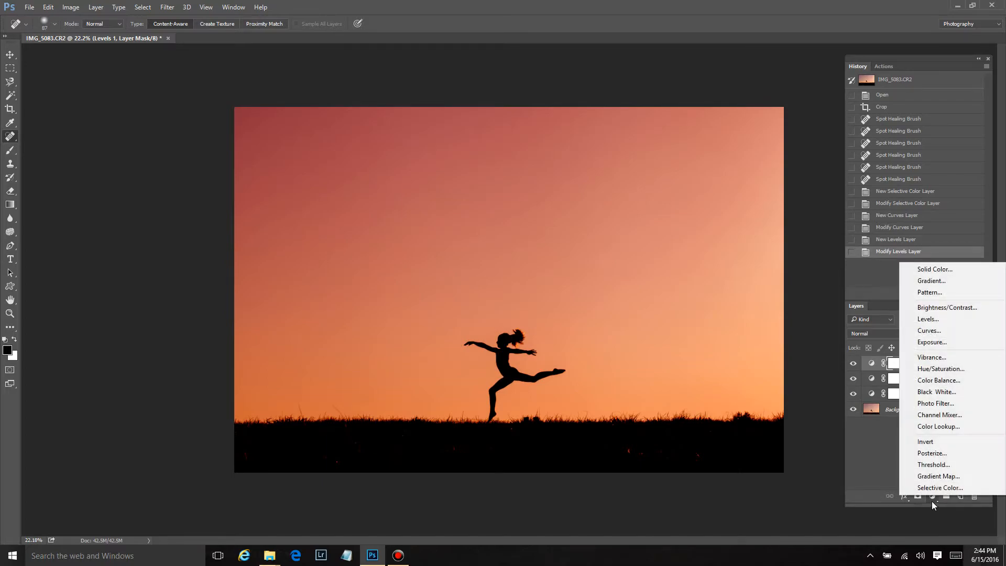
pyautogui.click(949, 385)
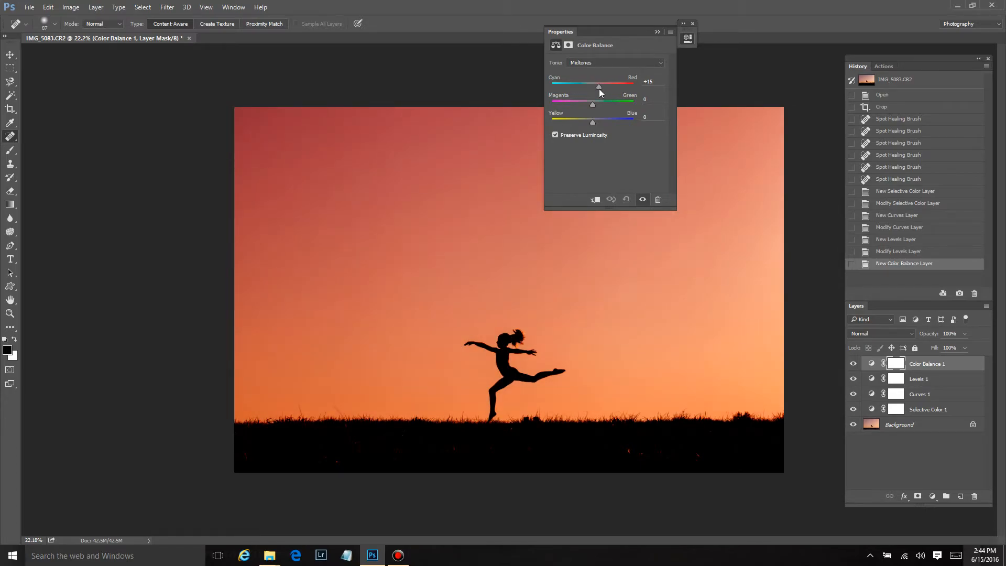
pyautogui.click(599, 89)
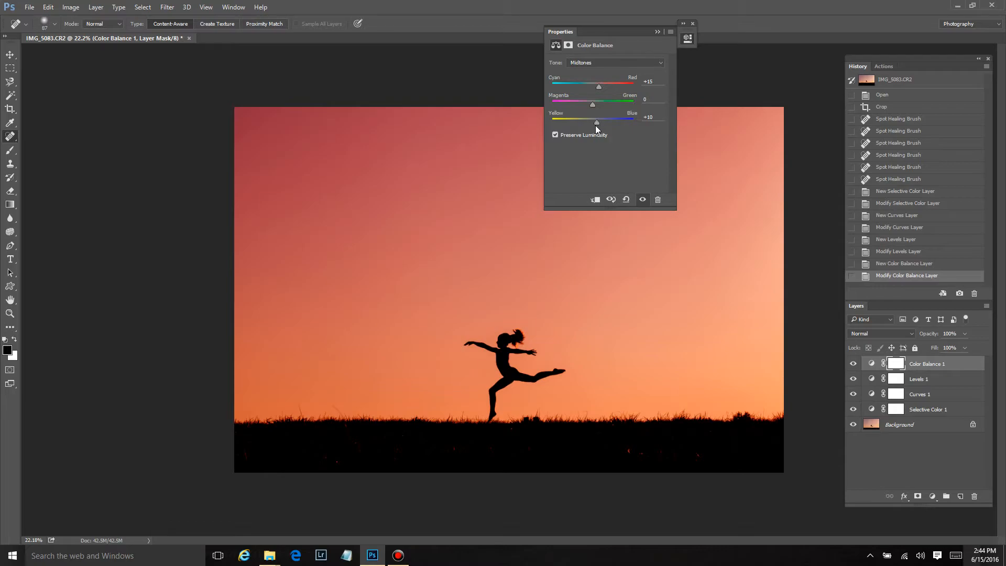
pyautogui.moveTo(596, 121); pyautogui.dragTo(586, 121)
# Switch Color Balance to another tone range, shift it toward red, and toggle the layer's visibility to compare
pyautogui.click(595, 63)
pyautogui.click(594, 83)
pyautogui.moveTo(586, 85); pyautogui.dragTo(595, 85)
pyautogui.click(692, 24)
pyautogui.click(853, 365)
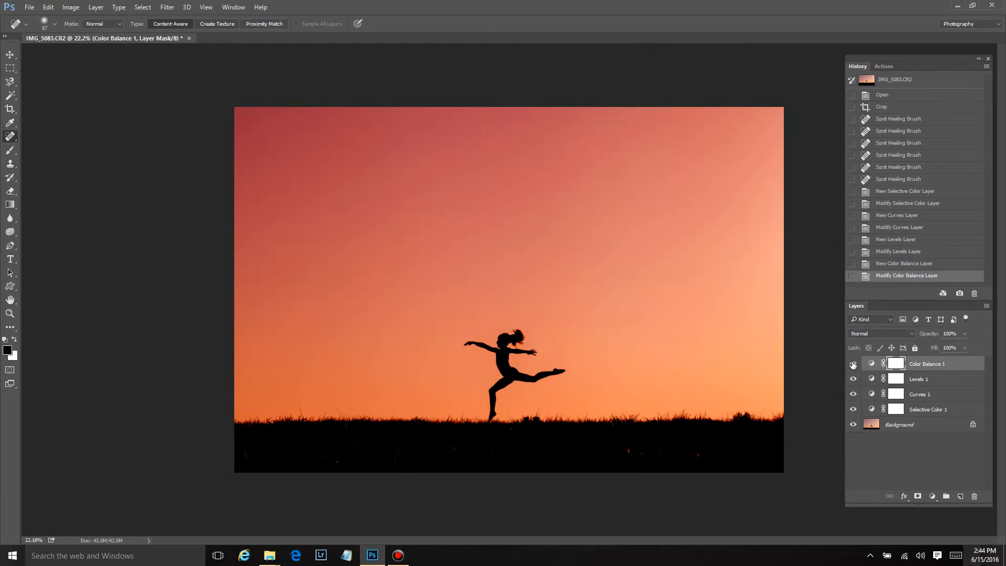
# Lower the Color Balance layer's opacity to 76%
pyautogui.click(963, 335)
pyautogui.moveTo(960, 345); pyautogui.dragTo(953, 345)
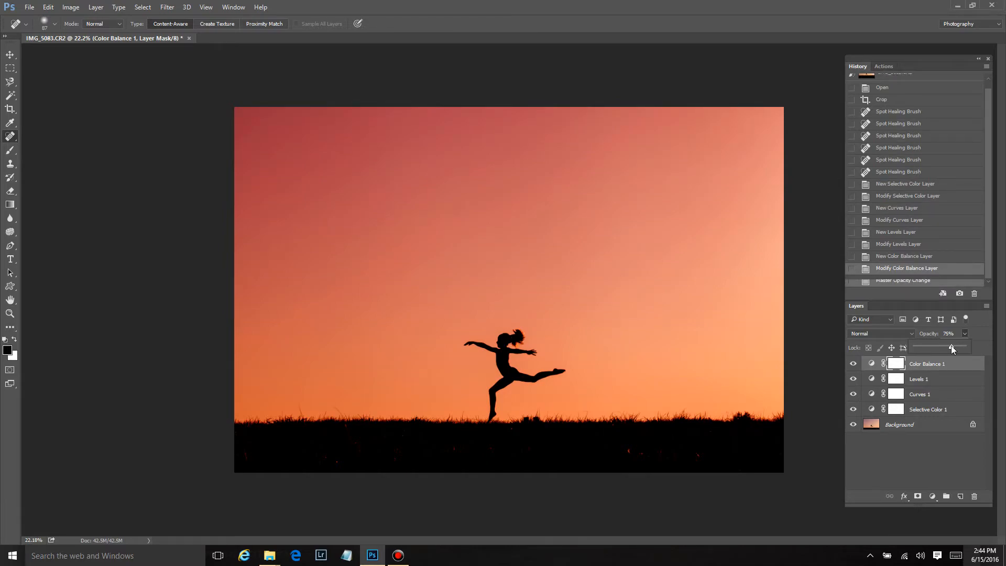
pyautogui.moveTo(951, 346); pyautogui.dragTo(951, 345)
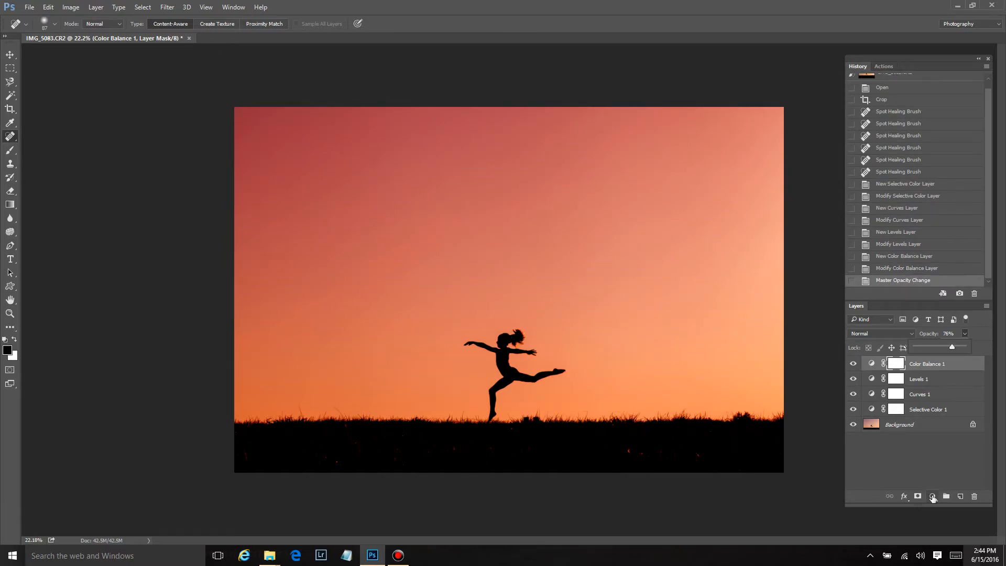
# Add an Exposure adjustment layer with exposure +0.26, offset +0.0048 and gamma 0.92, and toggle its visibility to compare
pyautogui.click(932, 496)
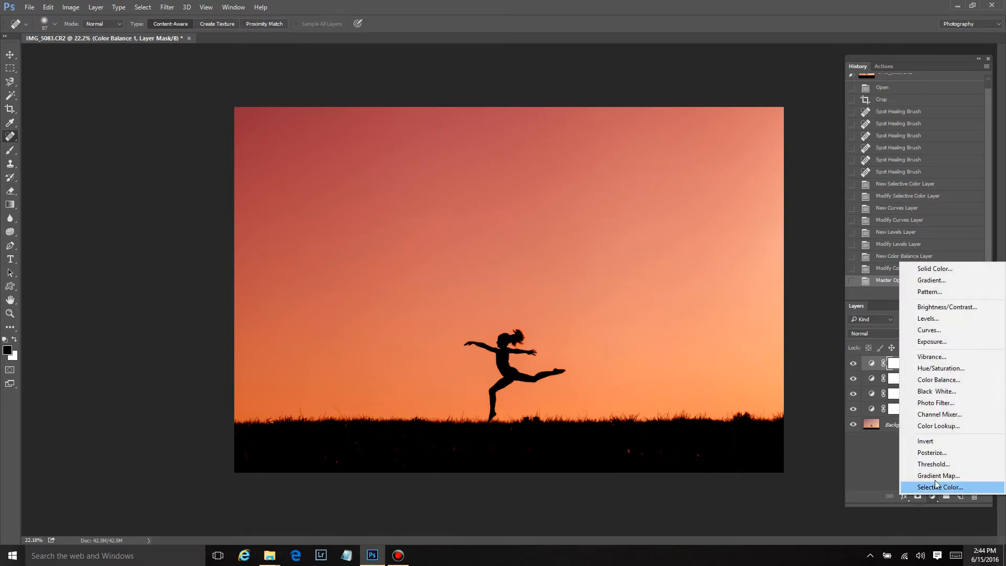
pyautogui.click(936, 344)
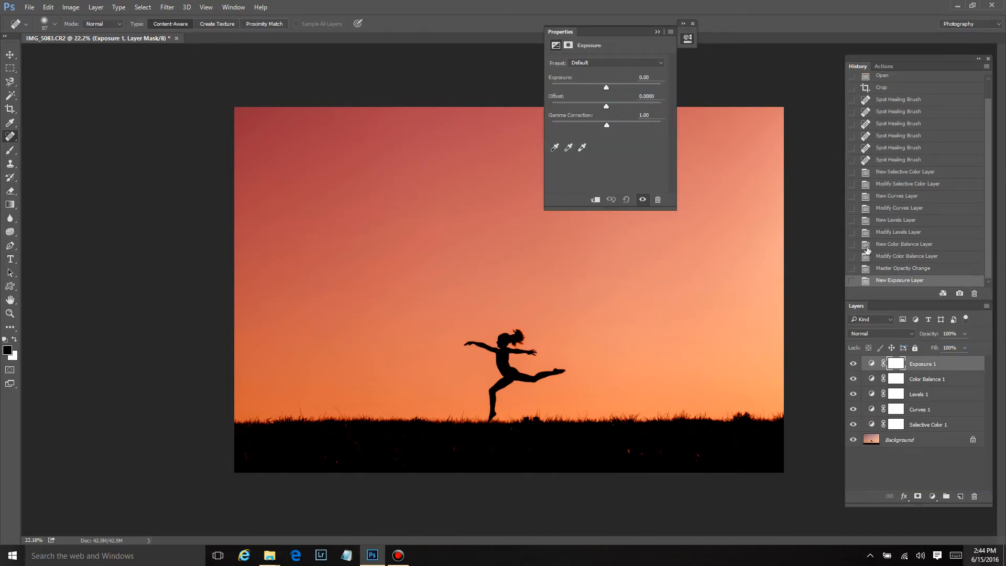
pyautogui.click(608, 104)
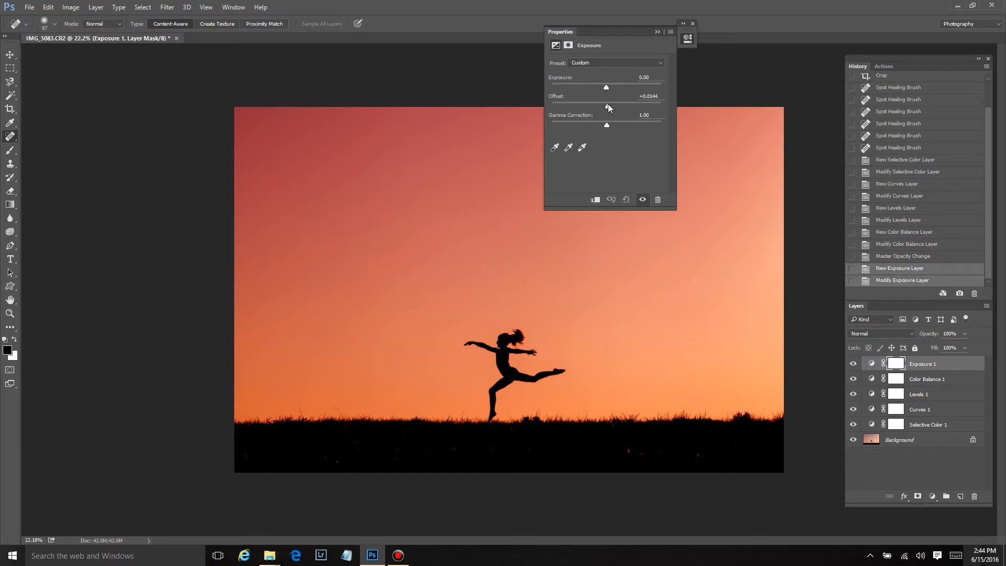
pyautogui.moveTo(608, 104); pyautogui.dragTo(607, 104)
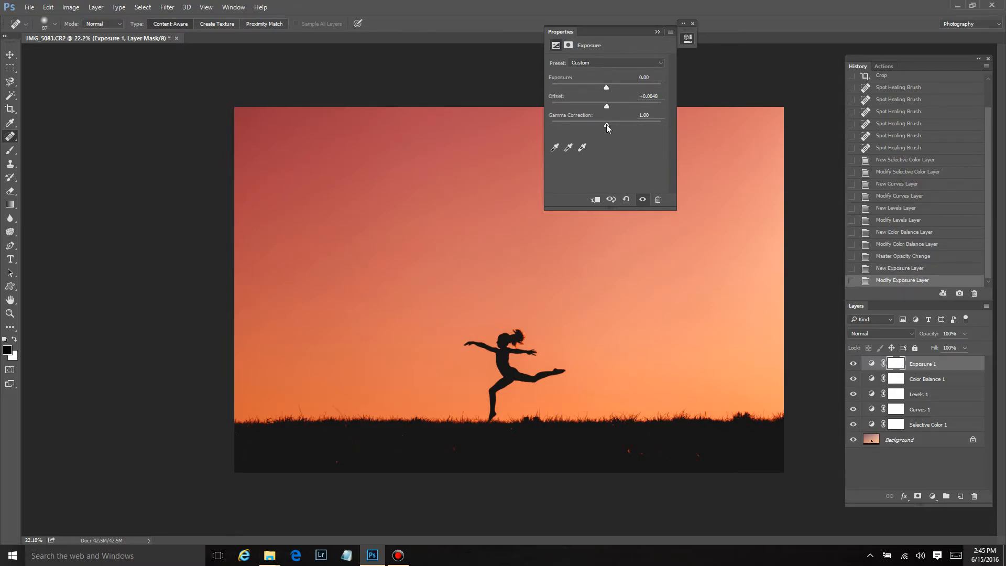
pyautogui.moveTo(604, 124); pyautogui.dragTo(609, 124)
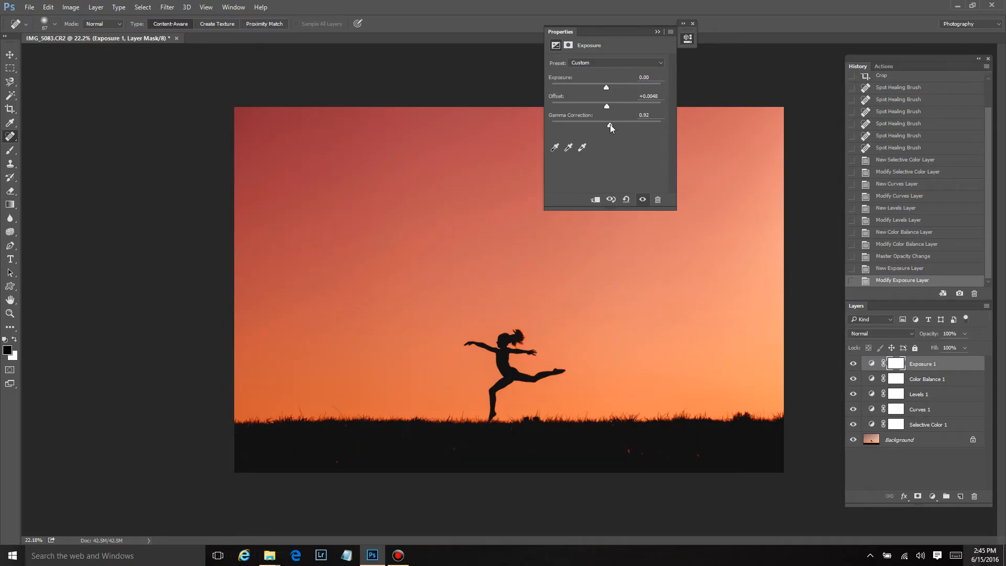
pyautogui.moveTo(605, 88)
pyautogui.mouseDown()
pyautogui.moveTo(618, 90)
pyautogui.moveTo(608, 92)
pyautogui.mouseUp()
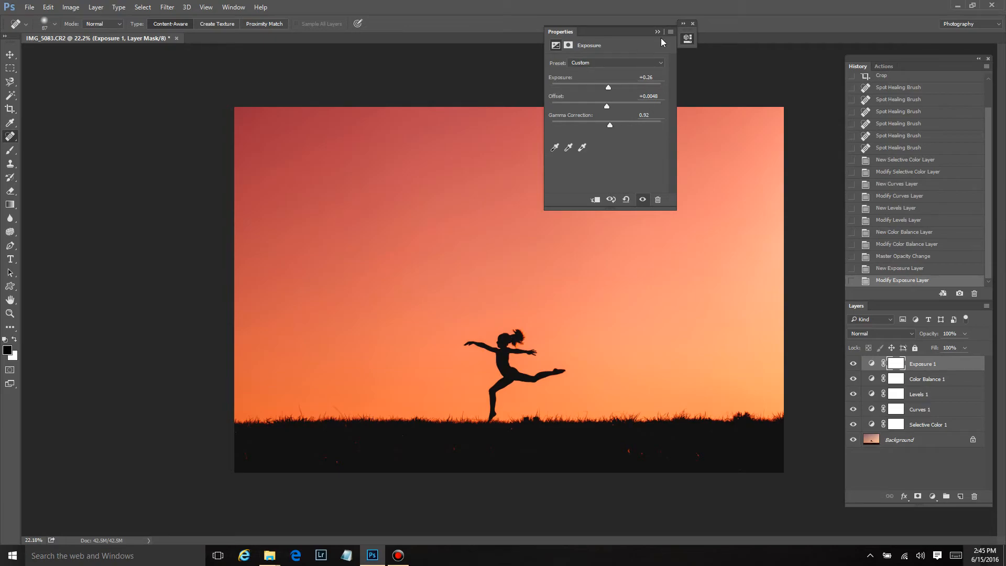
pyautogui.click(693, 23)
pyautogui.click(852, 363)
pyautogui.click(853, 363)
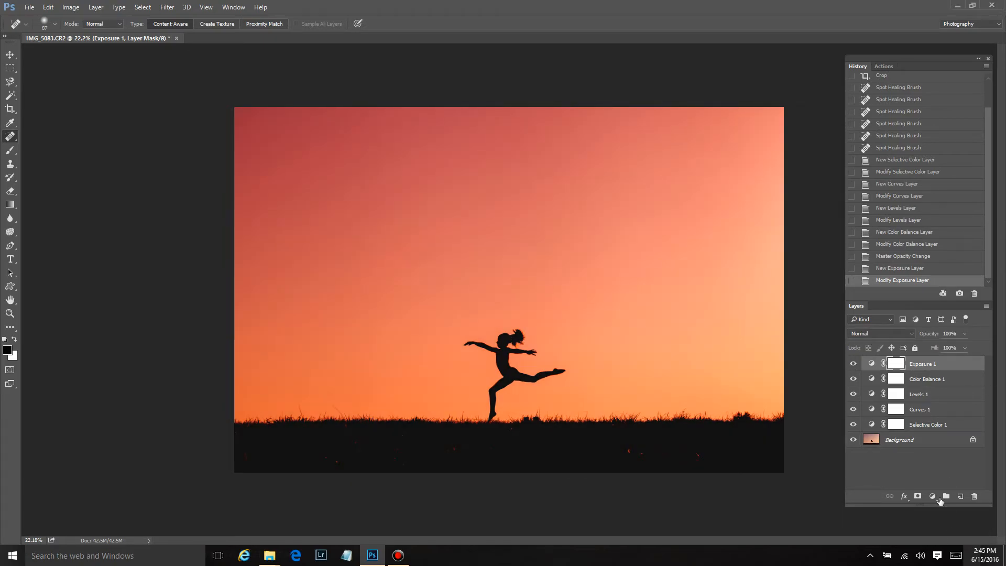
# Add a Brightness/Contrast adjustment layer with brightness about 17 and contrast about -7, and toggle its visibility to compare
pyautogui.click(933, 497)
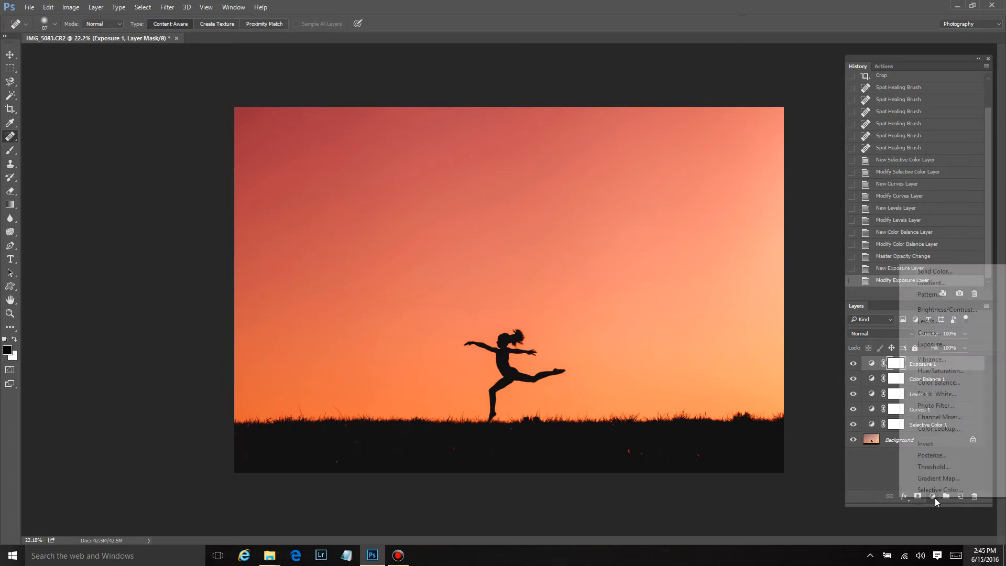
pyautogui.click(950, 313)
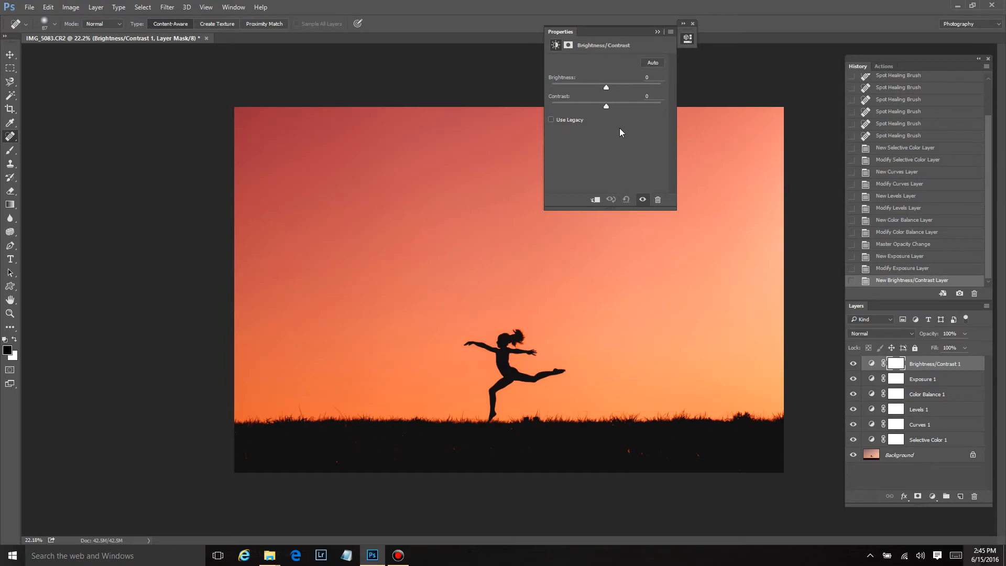
pyautogui.moveTo(607, 86); pyautogui.dragTo(605, 86)
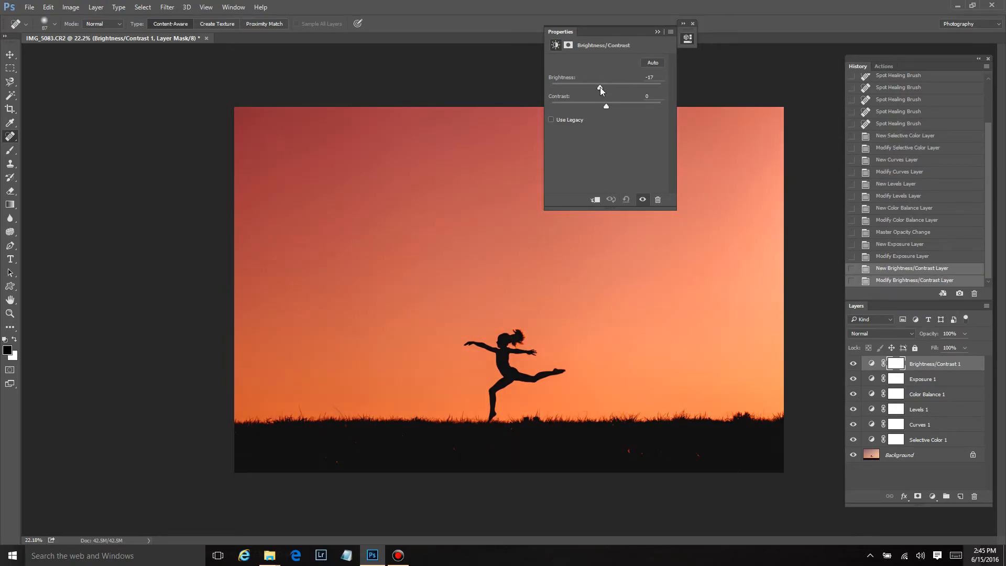
pyautogui.moveTo(599, 87); pyautogui.dragTo(599, 87)
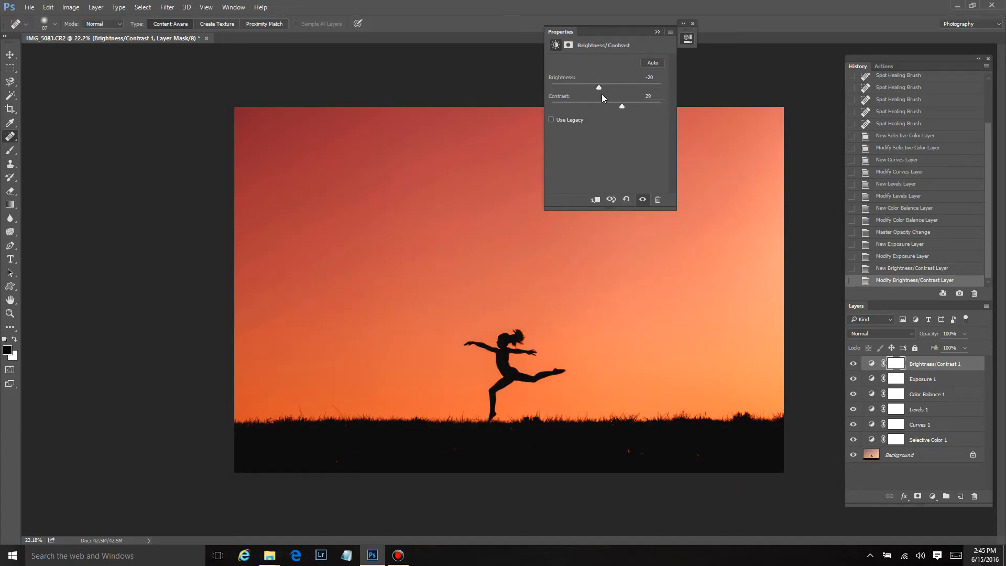
pyautogui.moveTo(599, 87); pyautogui.dragTo(612, 86)
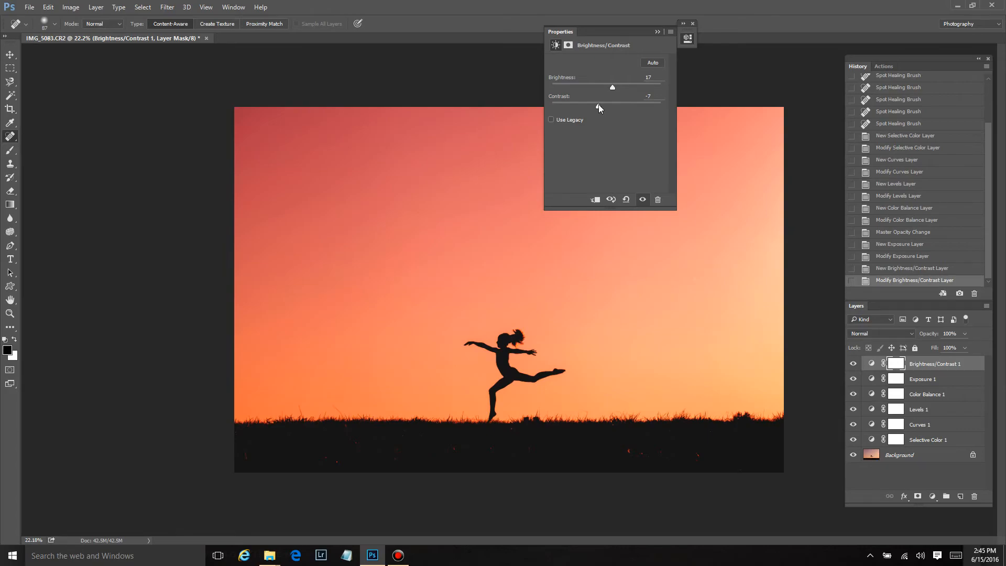
pyautogui.moveTo(613, 87); pyautogui.dragTo(615, 87)
pyautogui.click(693, 24)
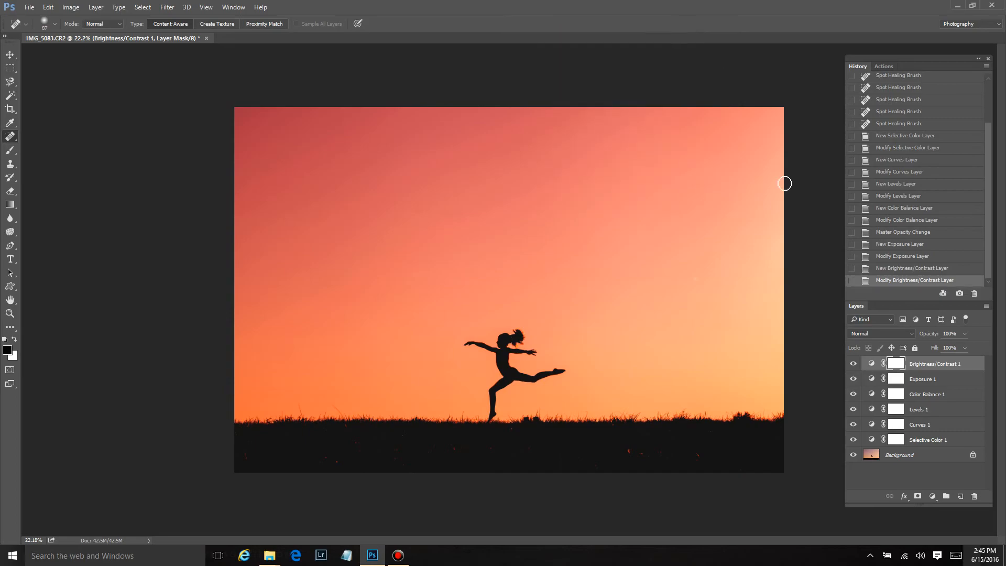
pyautogui.click(853, 365)
pyautogui.click(852, 365)
# Group all the adjustment layers into one group and toggle the group's visibility to compare
pyautogui.keyDown('shift'); pyautogui.click(919, 441); pyautogui.keyUp('shift')
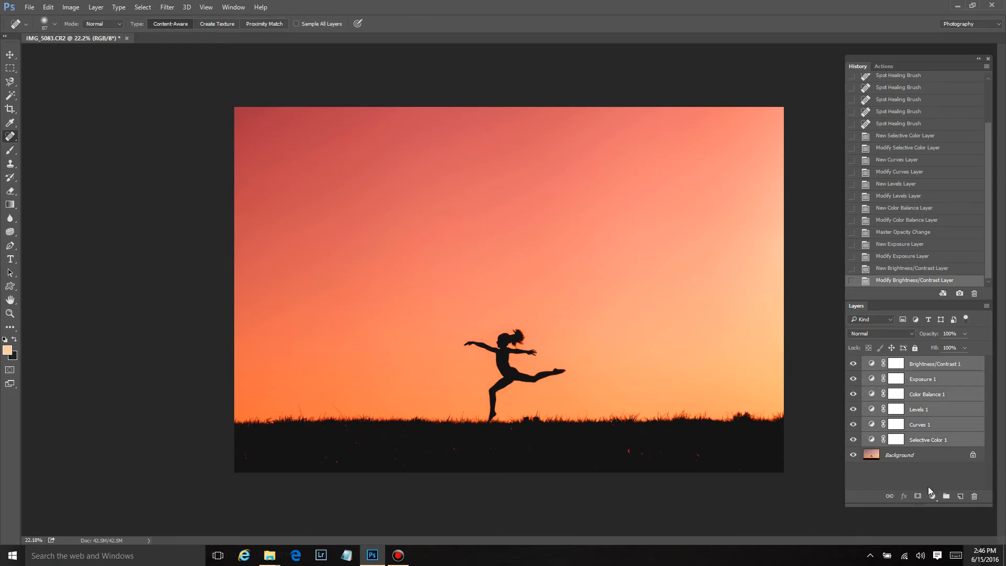
pyautogui.click(947, 497)
pyautogui.click(853, 362)
pyautogui.click(854, 362)
pyautogui.click(854, 362)
pyautogui.click(854, 362)
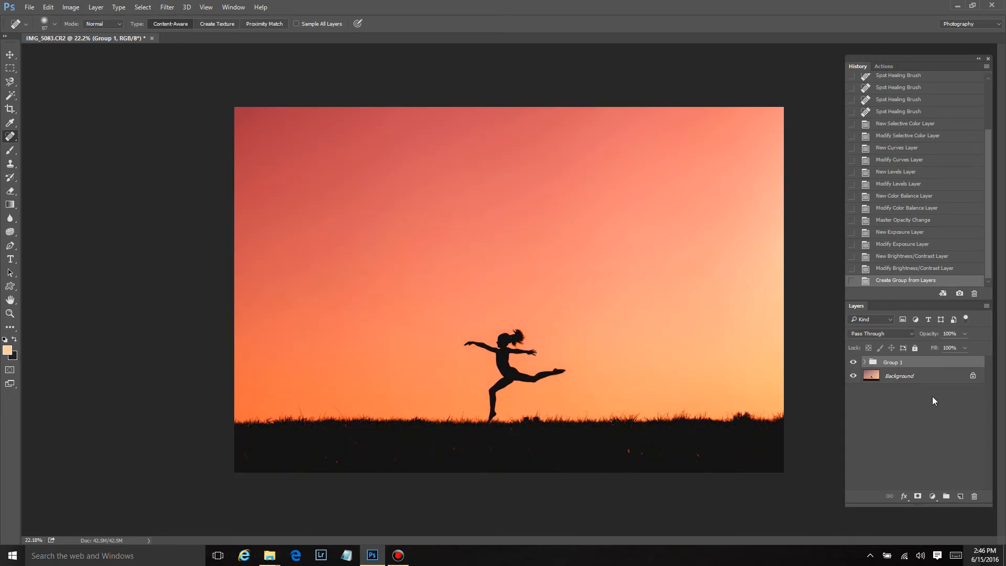
# Select the Background layer and spot-heal the small light specks across the dark grass foreground
pyautogui.click(915, 377)
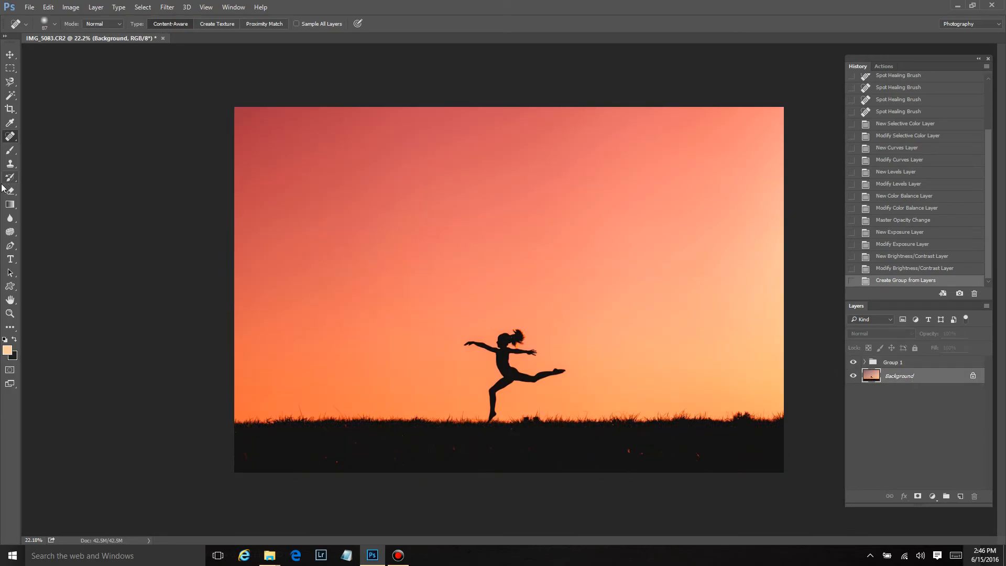
pyautogui.scroll(2, 658, 456)
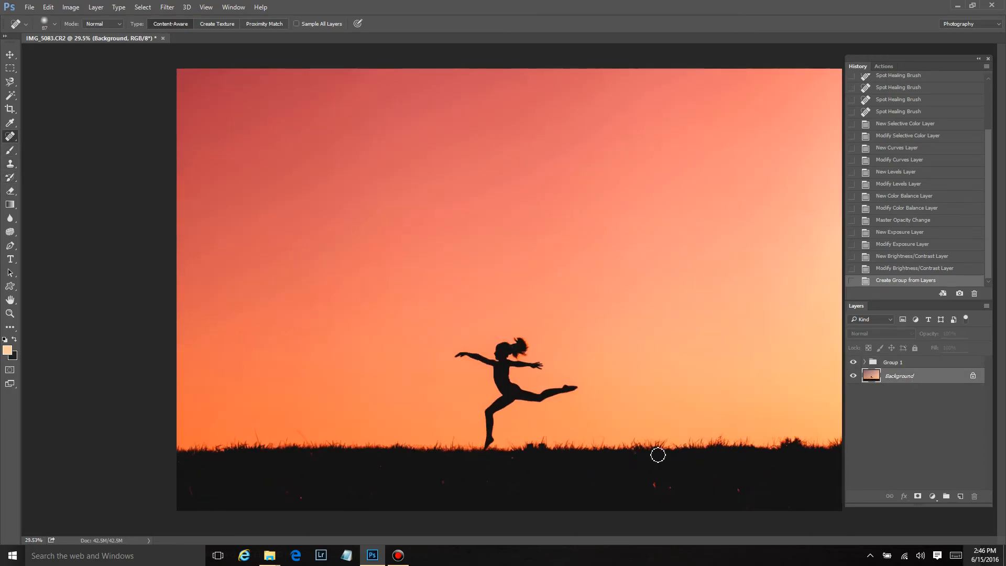
pyautogui.click(674, 508)
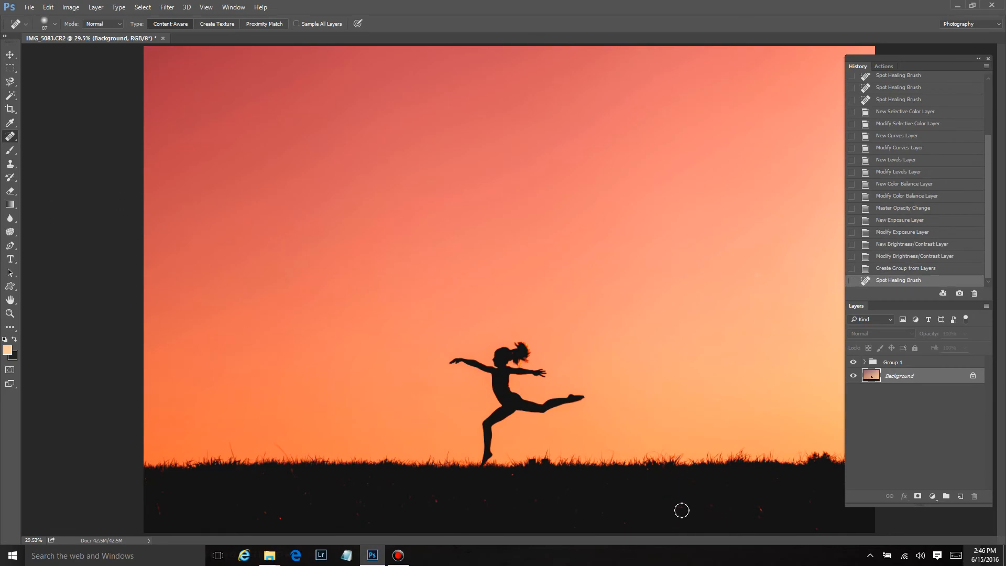
pyautogui.click(774, 514)
pyautogui.click(810, 520)
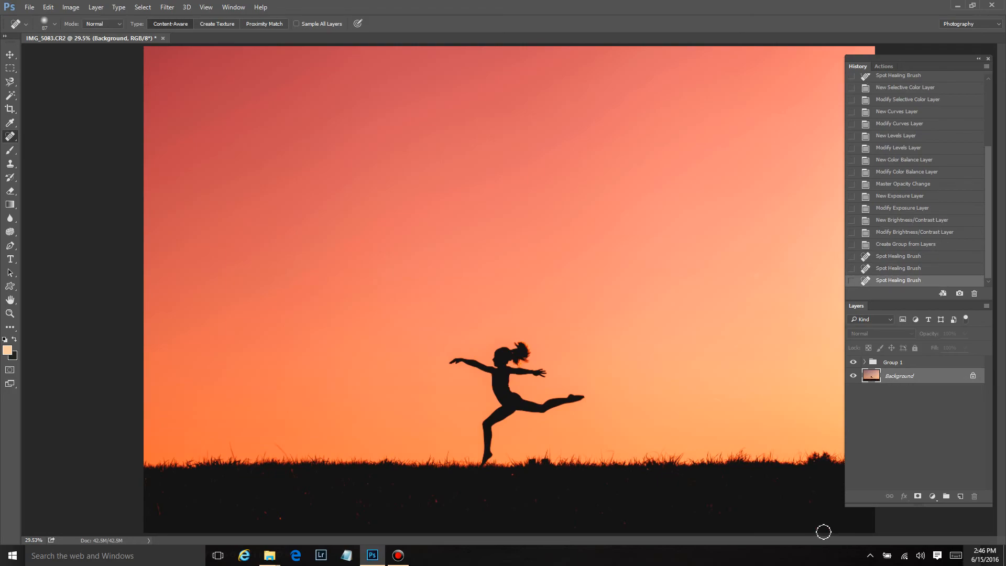
pyautogui.click(848, 525)
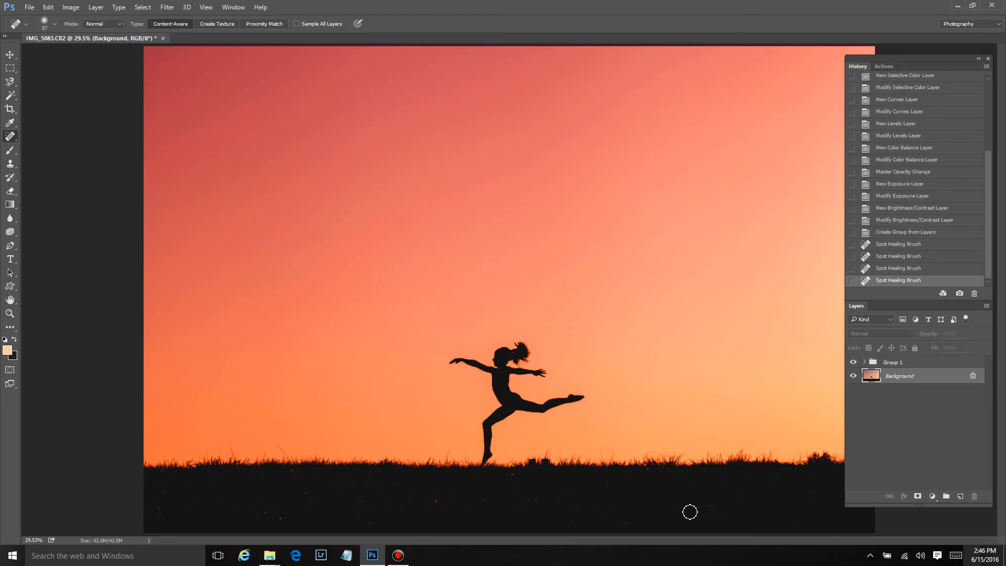
pyautogui.click(611, 518)
pyautogui.click(542, 491)
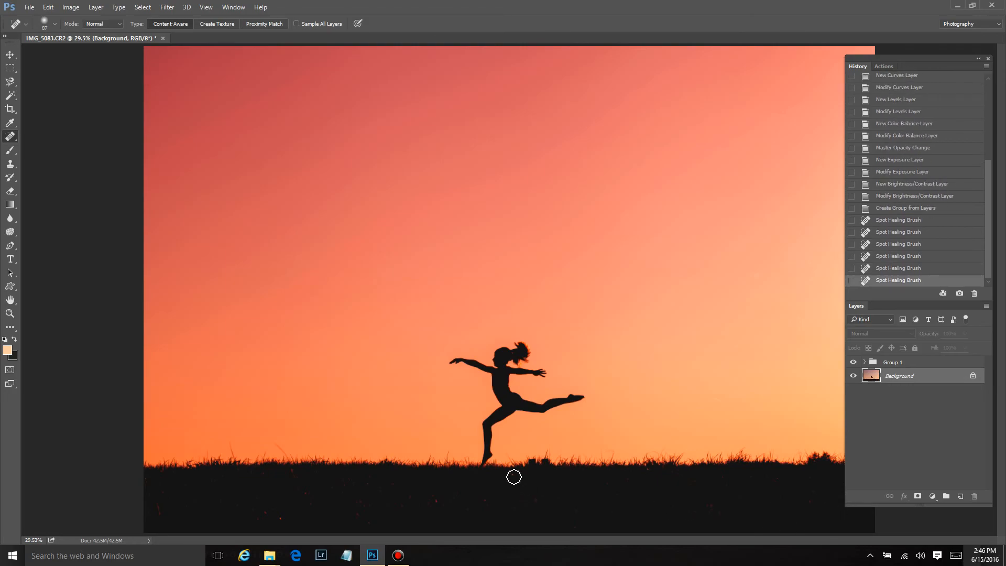
pyautogui.click(517, 478)
pyautogui.click(521, 507)
pyautogui.click(469, 502)
pyautogui.click(441, 502)
pyautogui.click(426, 505)
pyautogui.click(429, 505)
pyautogui.click(365, 494)
pyautogui.click(365, 512)
pyautogui.click(368, 520)
pyautogui.click(356, 519)
pyautogui.click(284, 521)
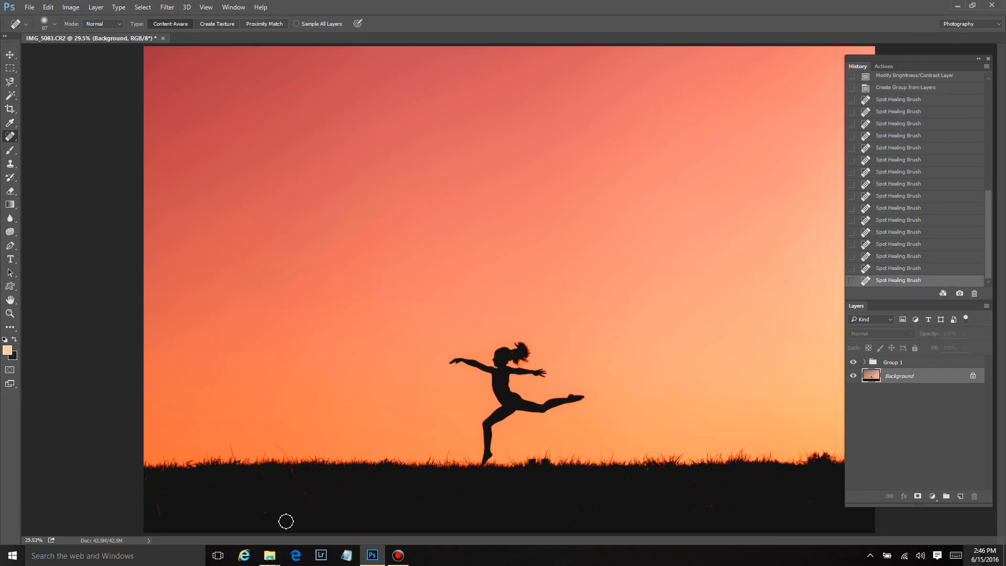
pyautogui.click(268, 515)
pyautogui.click(311, 494)
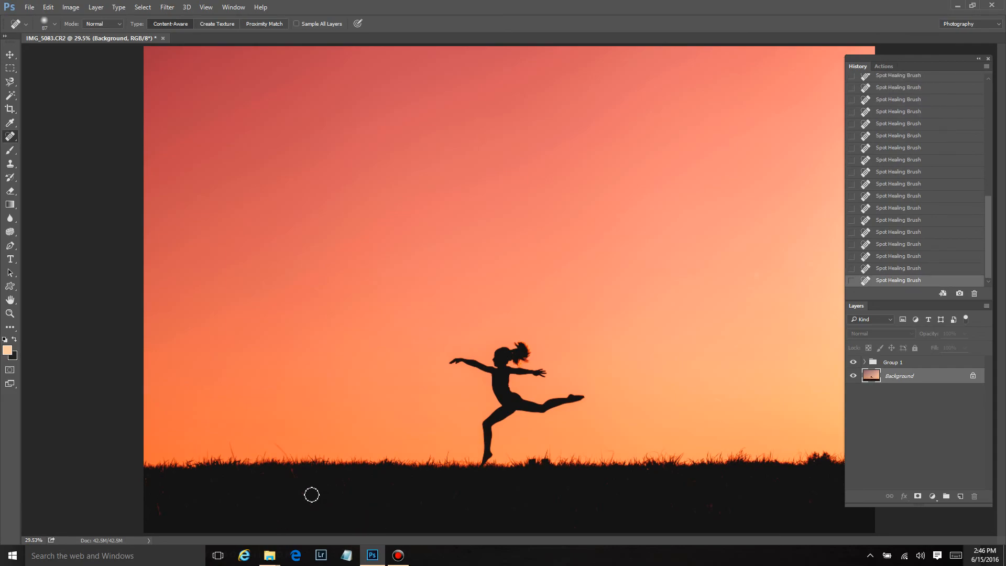
pyautogui.click(291, 475)
pyautogui.hotkey('ctrl', '-')
pyautogui.scroll(3, 765, 494)
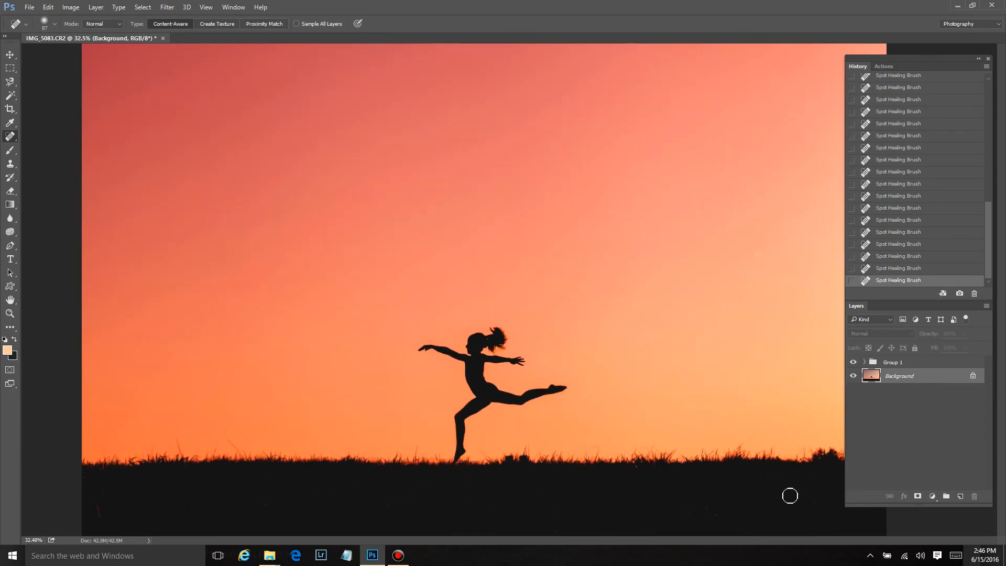
pyautogui.click(774, 479)
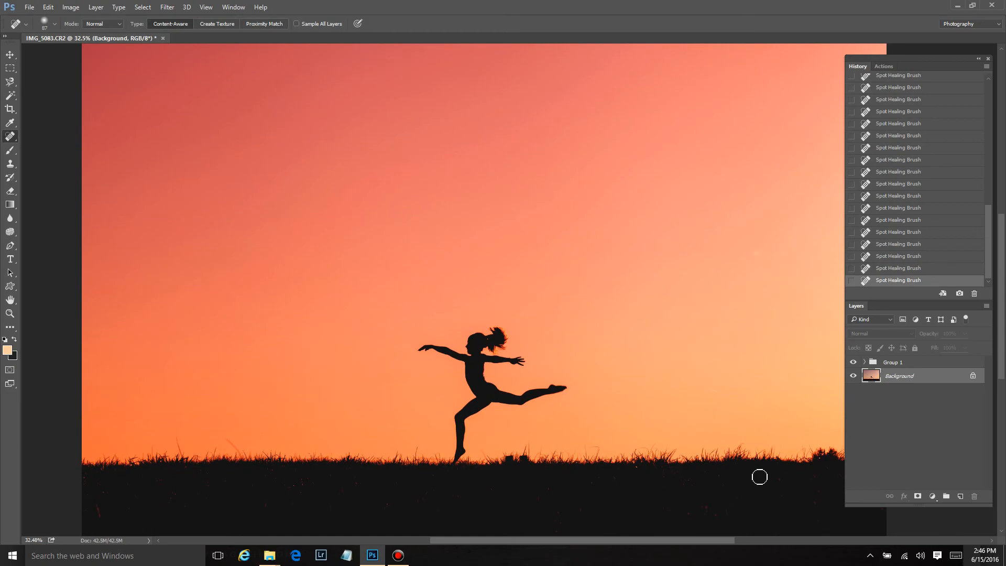
# Toggle the adjustment group's visibility to compare the whole image before and after the edits
pyautogui.scroll(-3, 512, 492)
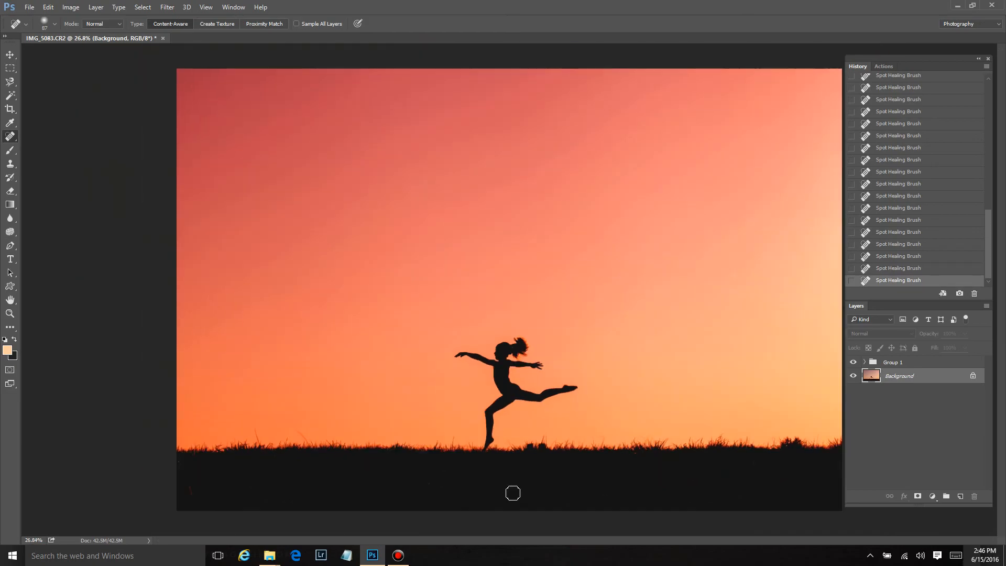
pyautogui.scroll(-1, 663, 372)
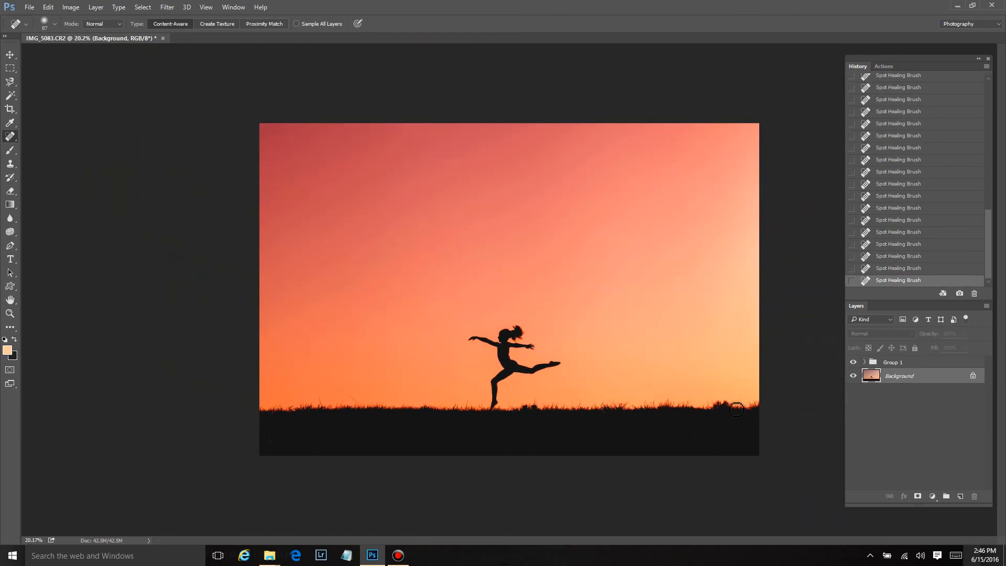
pyautogui.click(854, 362)
pyautogui.click(854, 362)
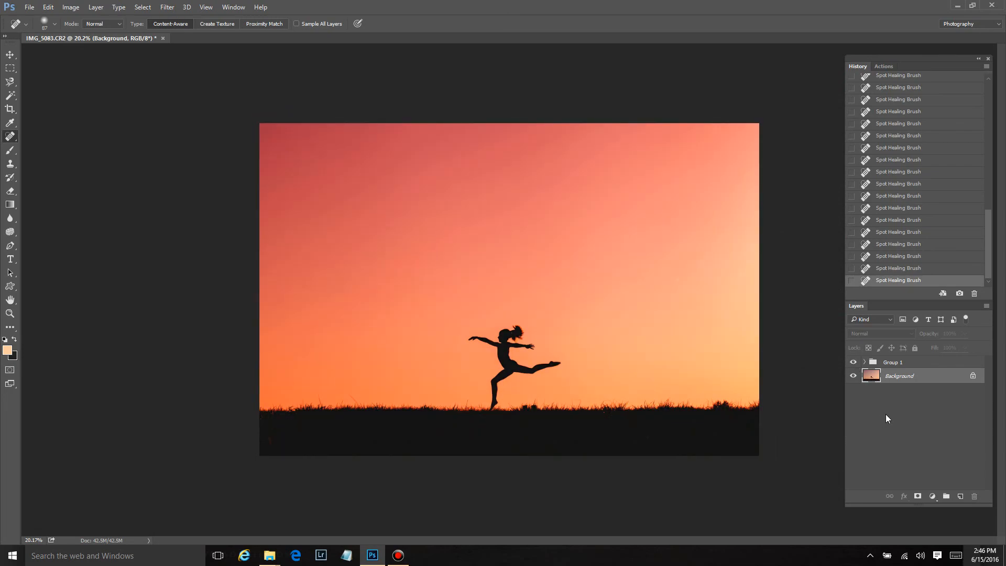